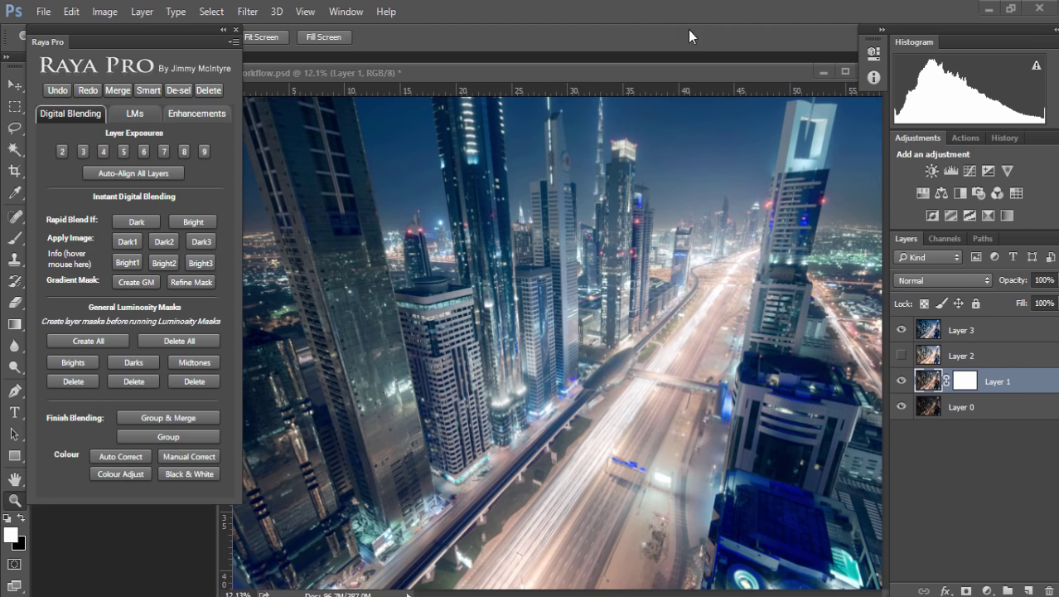
Compare the image with and without the cool blue Layer 3, then delete Layer 3 via Raya Pro.
left_click(902, 329)
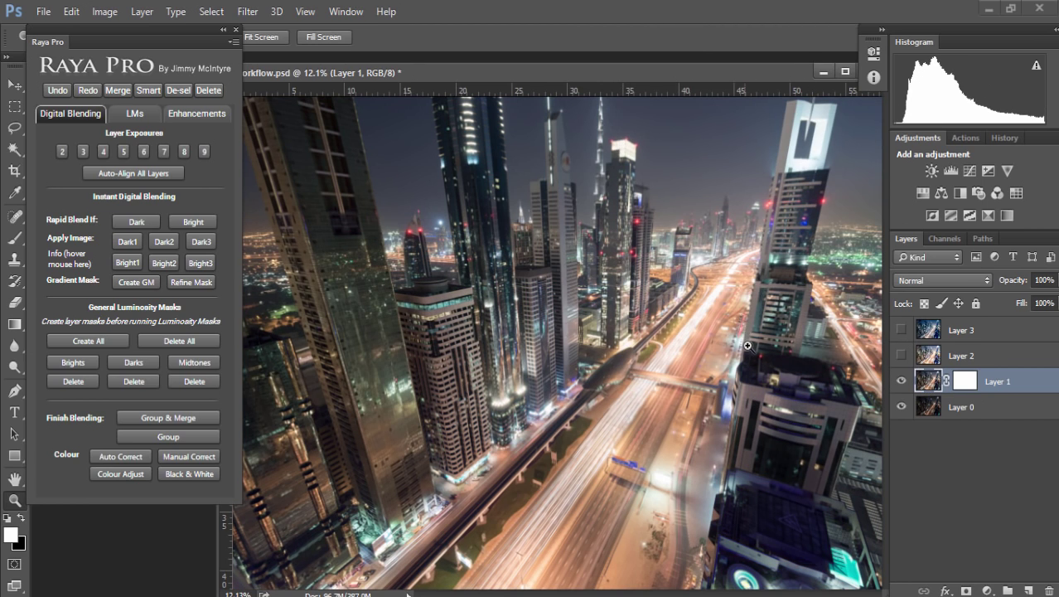
left_click(902, 330)
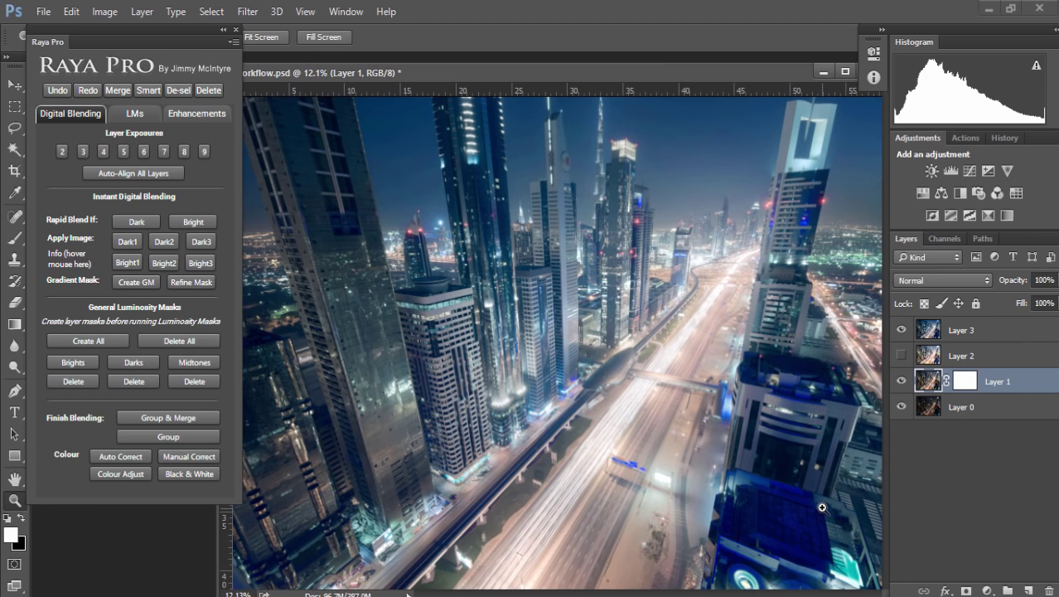
left_click(980, 332)
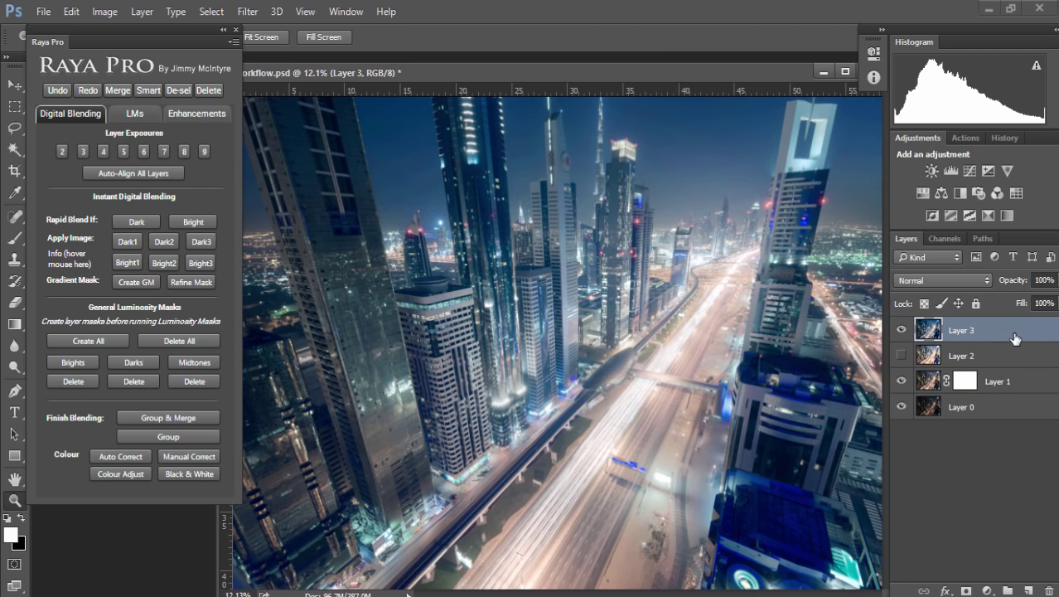
key("alt+bracketleft")
left_click(1000, 335)
Confirm Layer 3's deletion, compare exposures by toggling Layers 2 and 1, and select Layer 2.
left_click(214, 93)
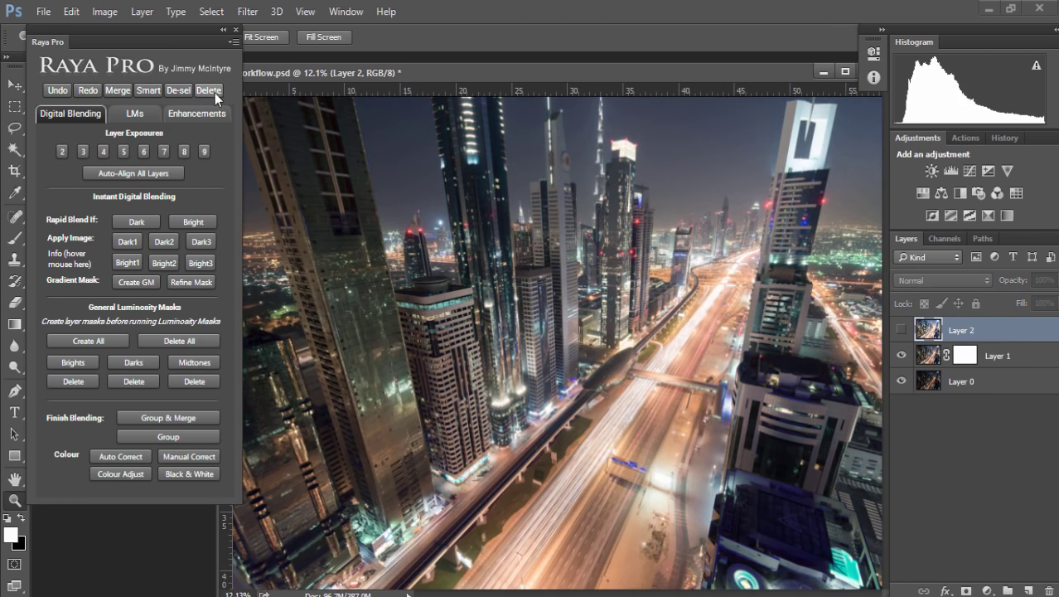
left_click(903, 331)
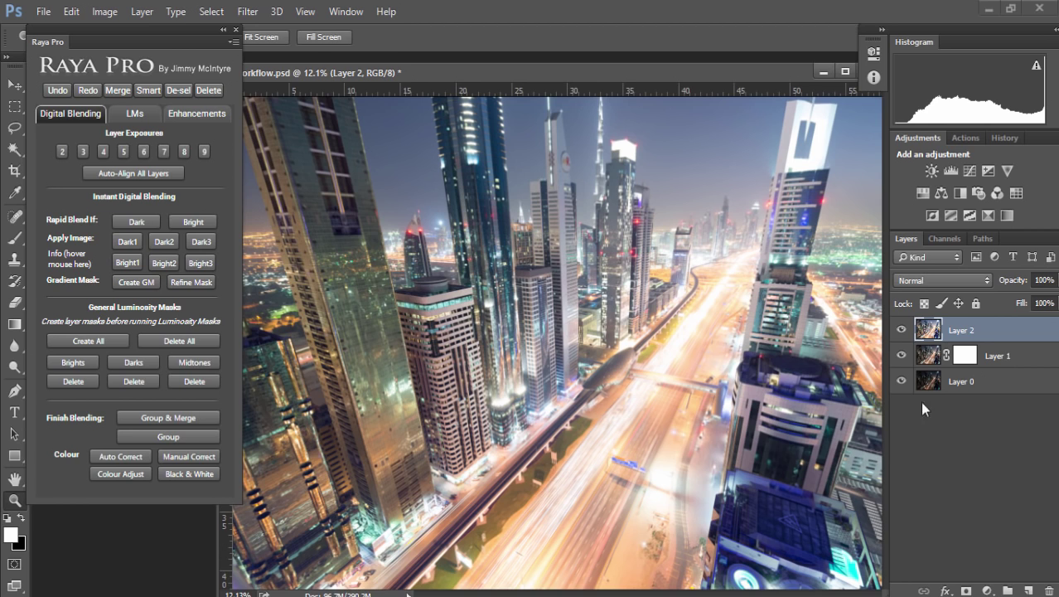
left_click(903, 330)
left_click(1004, 356)
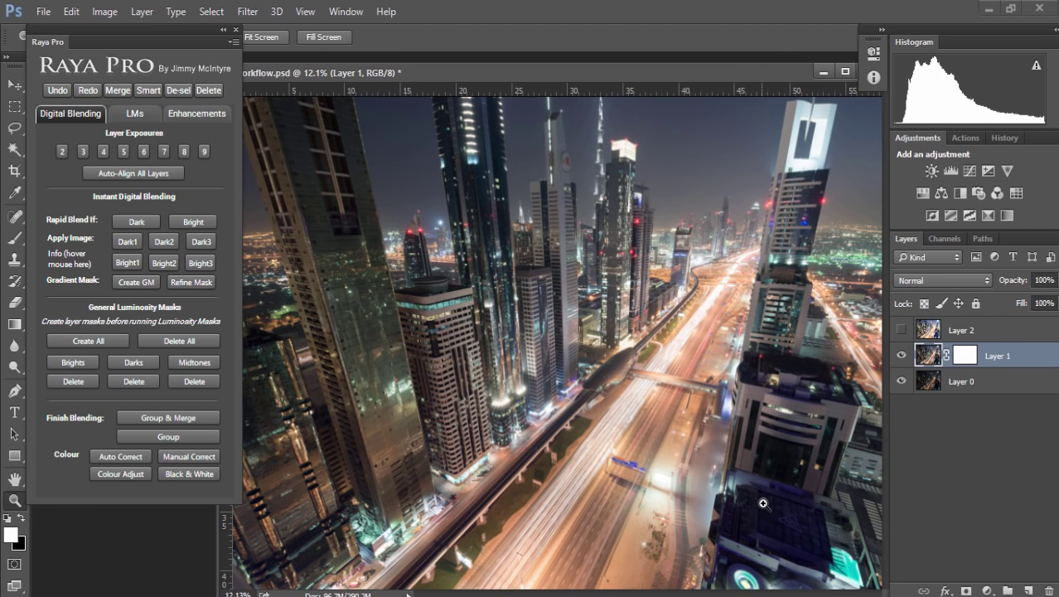
left_click(901, 356)
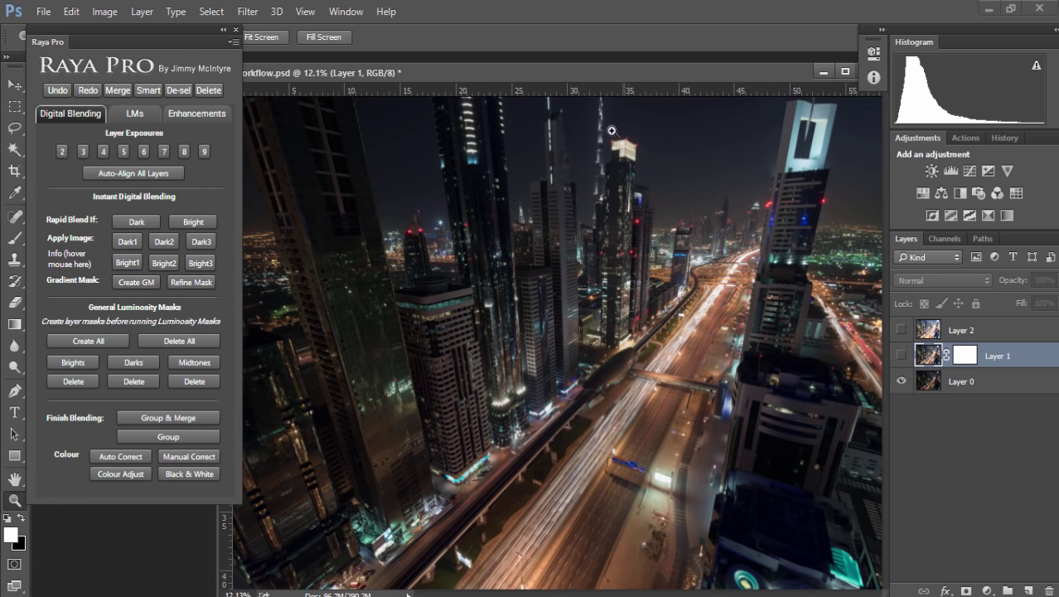
left_click(901, 355)
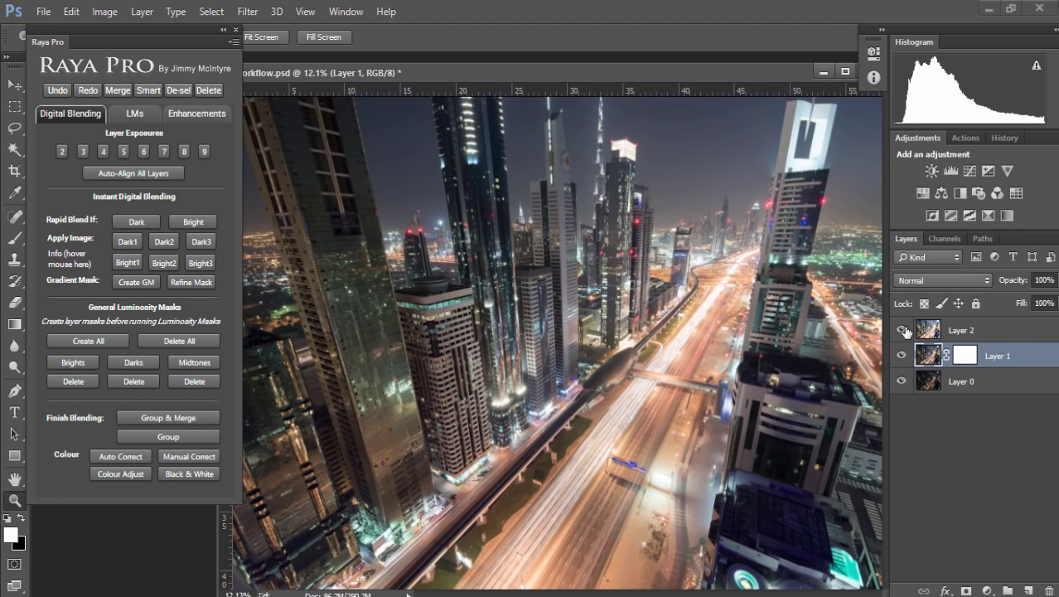
left_click(901, 330)
left_click(970, 331)
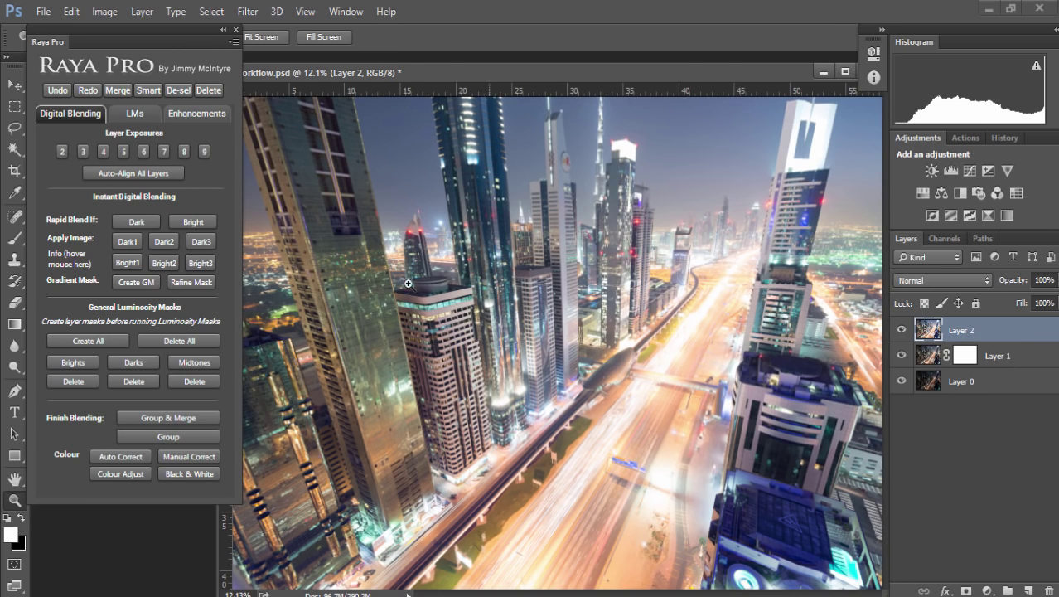
Apply Raya Pro's Rapid Blend If: Bright to Layer 2 and compare before and after.
left_click(191, 220)
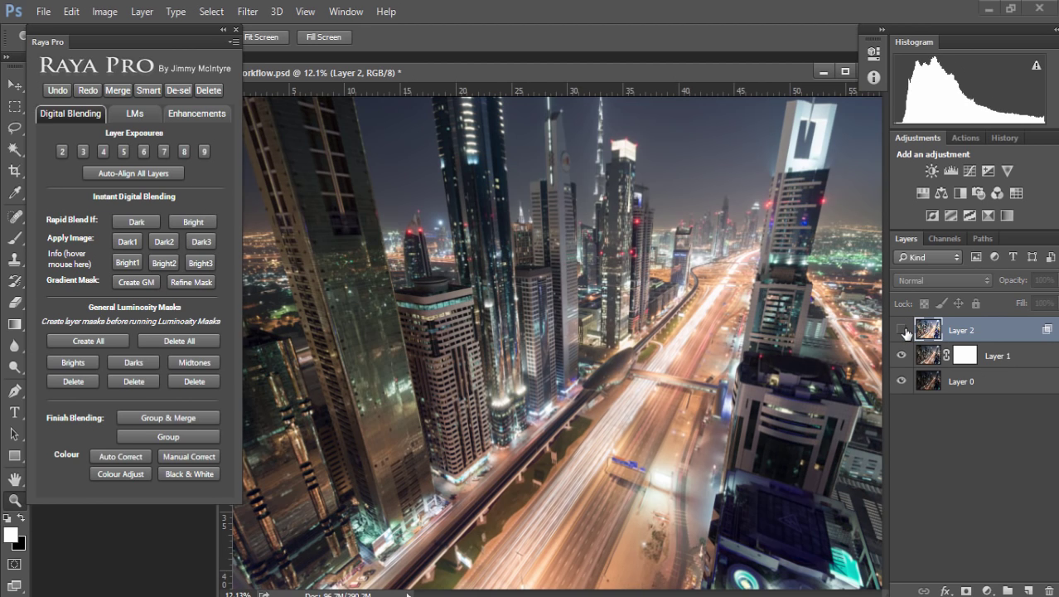
left_click(901, 330)
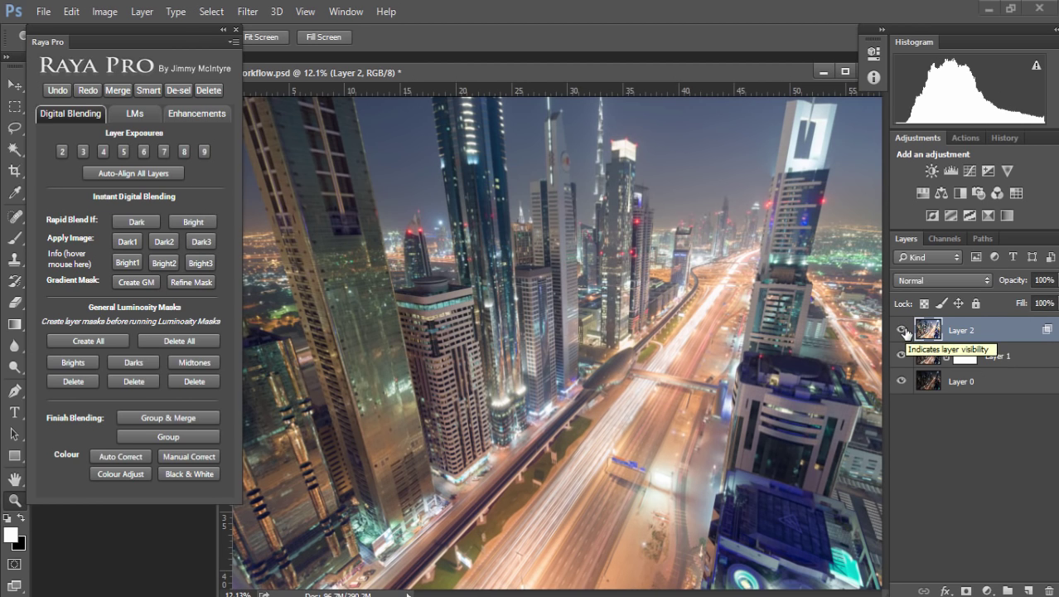
left_click(901, 330)
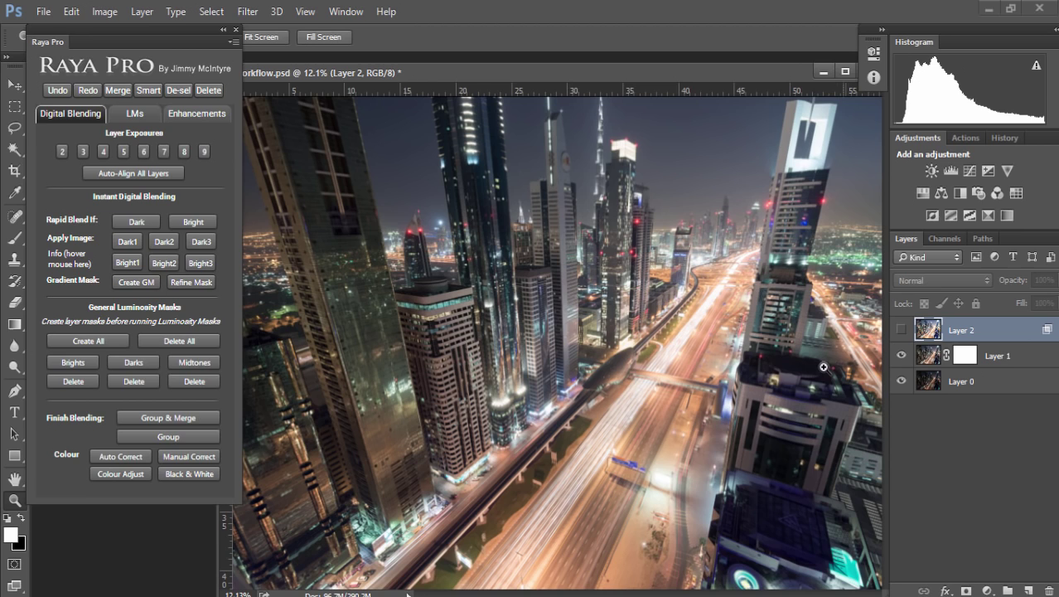
left_click(901, 330)
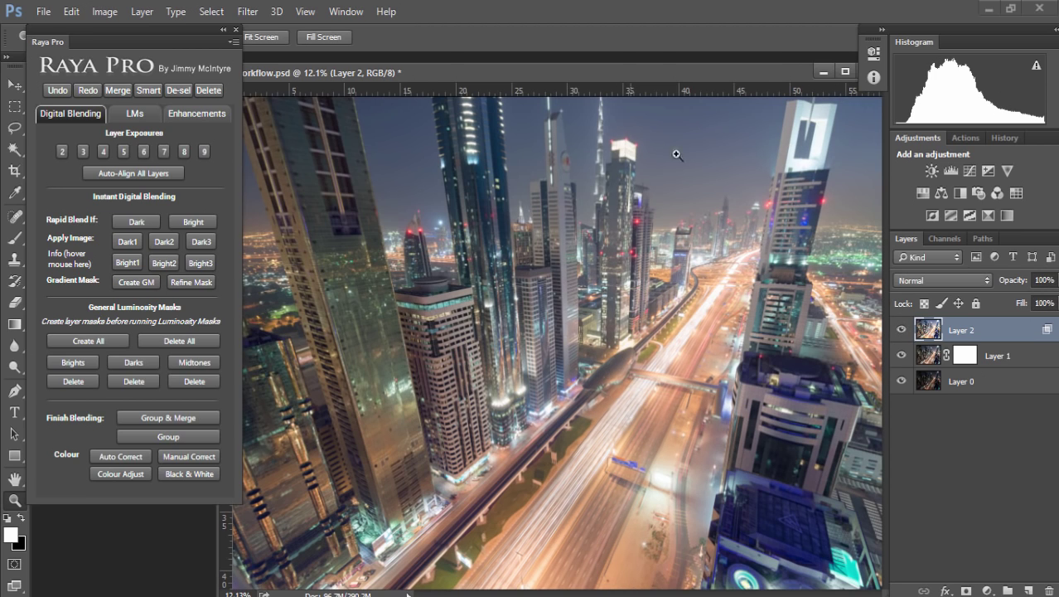
Set Layer 2's opacity to 50% and check the result against the layers below.
left_click(1044, 281)
type("50")
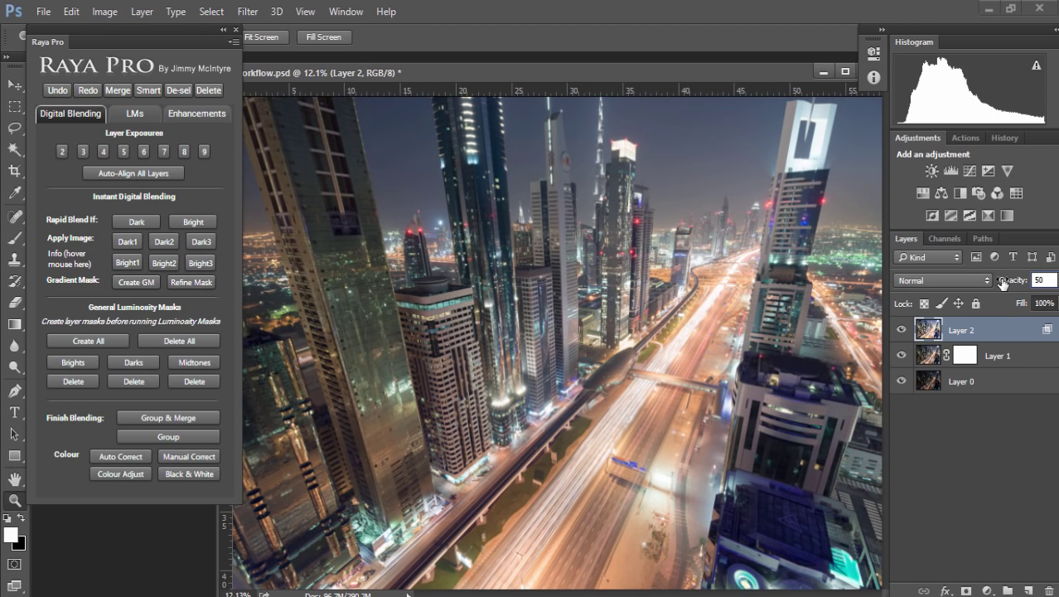
key("Return")
left_click(903, 330)
left_click(903, 330)
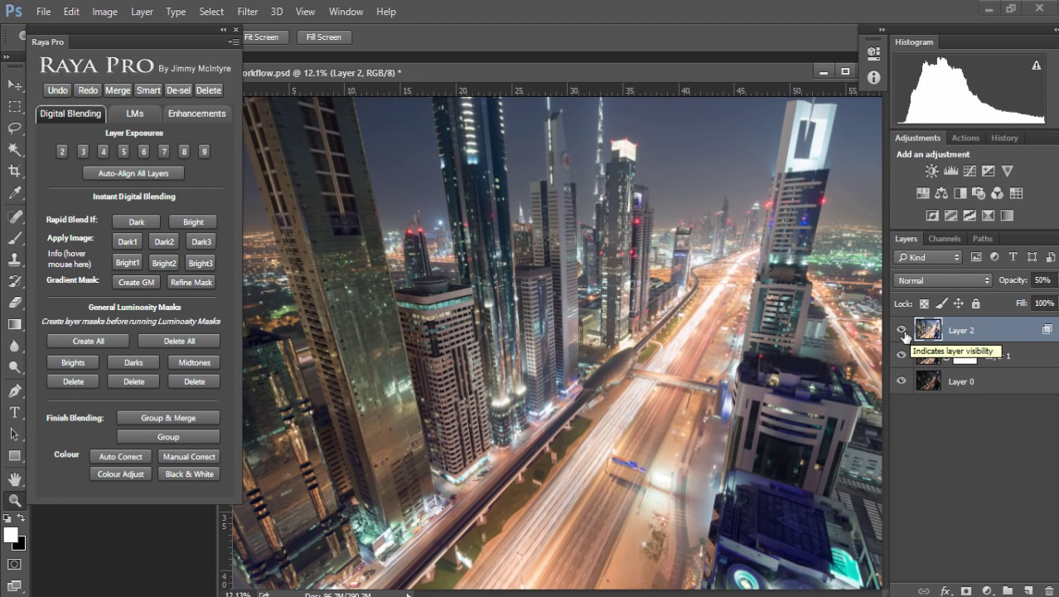
Hide Layer 2, target Layer 1's mask, and load the Brights 2 luminosity selection.
left_click(903, 330)
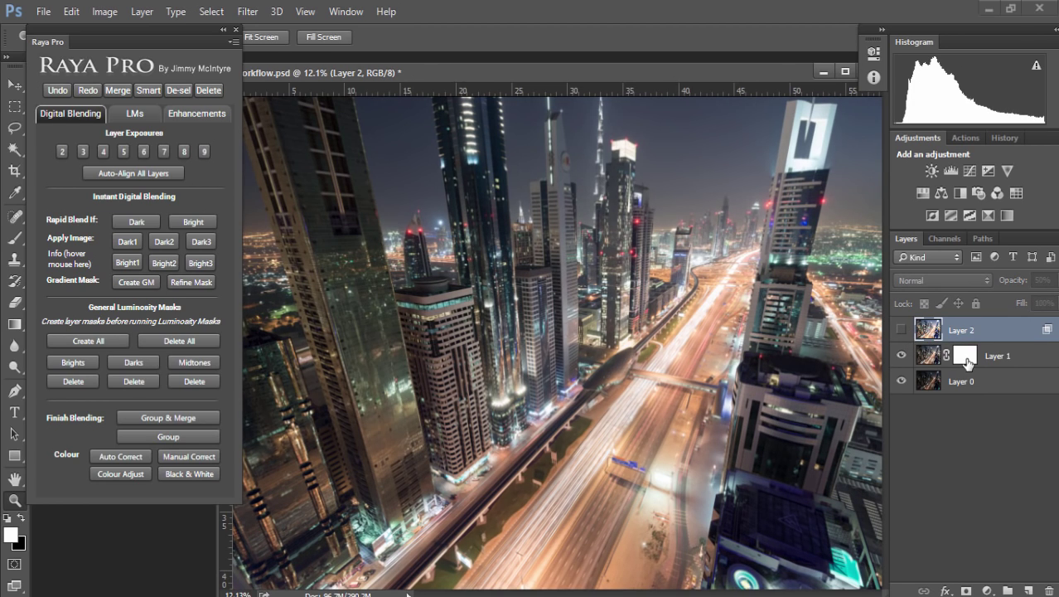
left_click(965, 355)
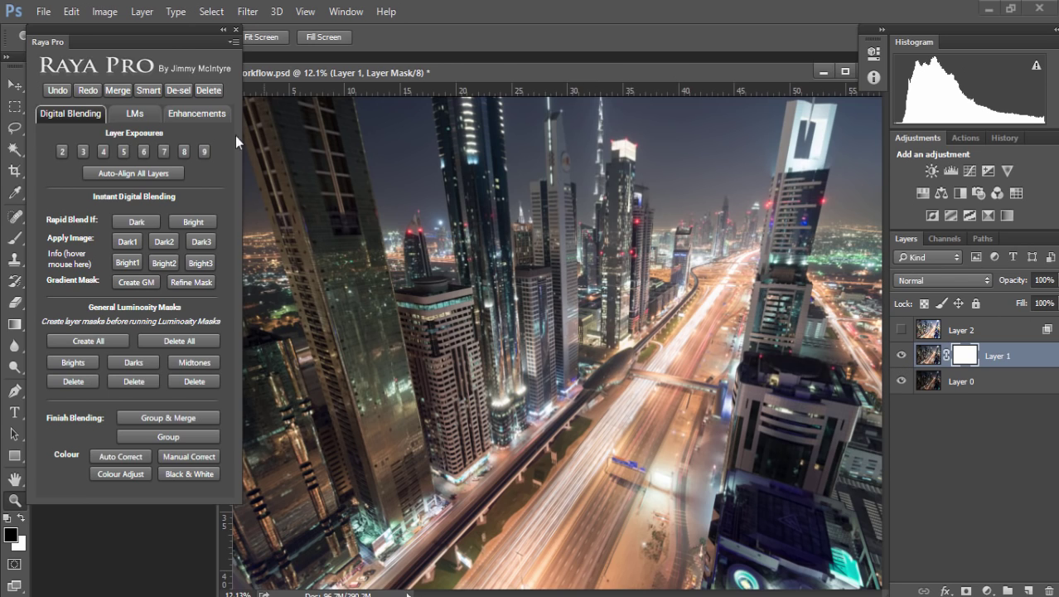
left_click(137, 114)
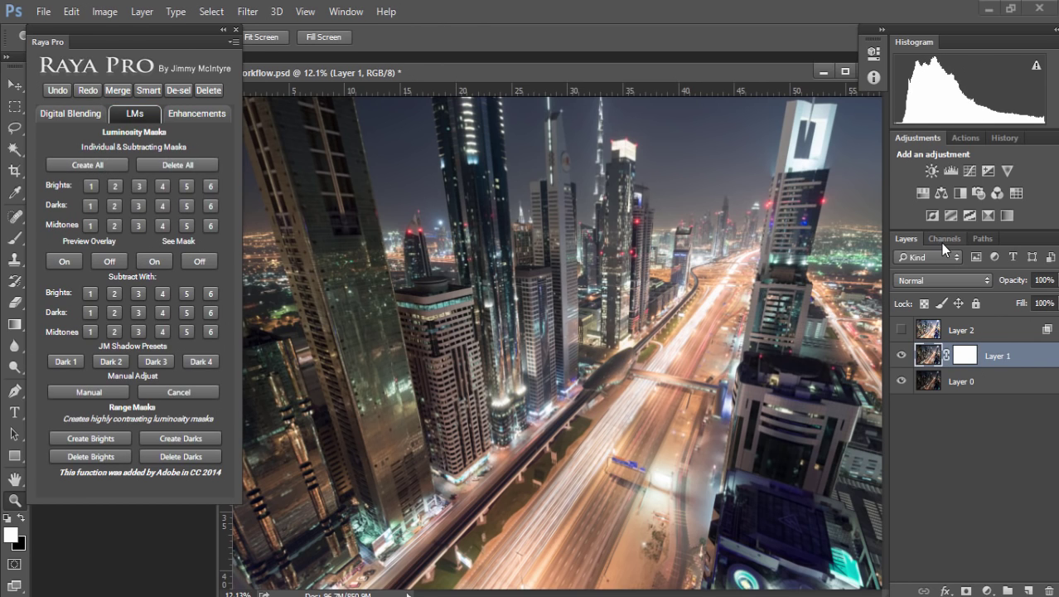
left_click(945, 239)
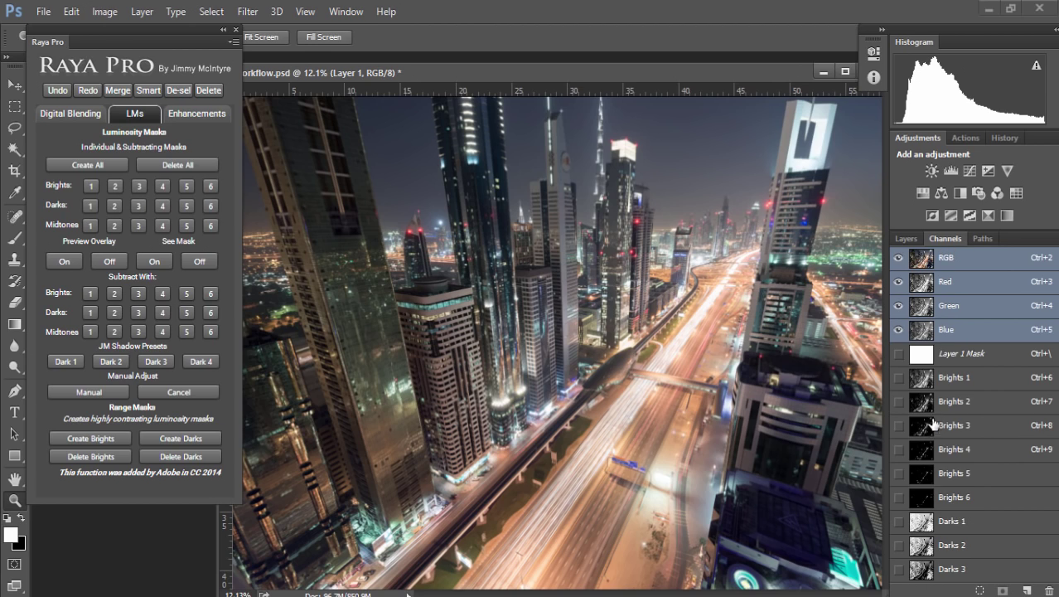
left_click(906, 238)
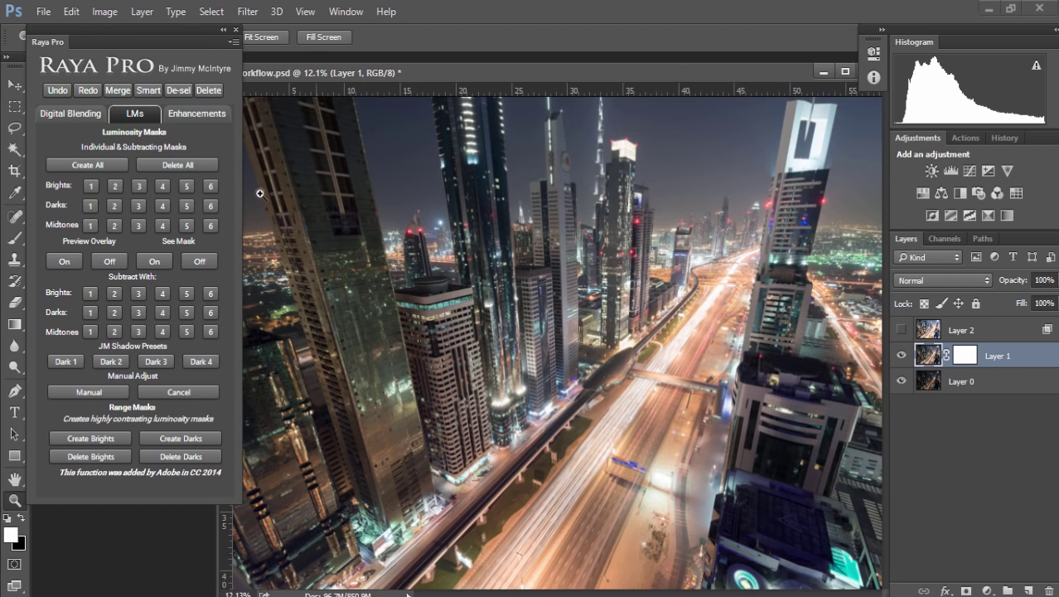
left_click(116, 186)
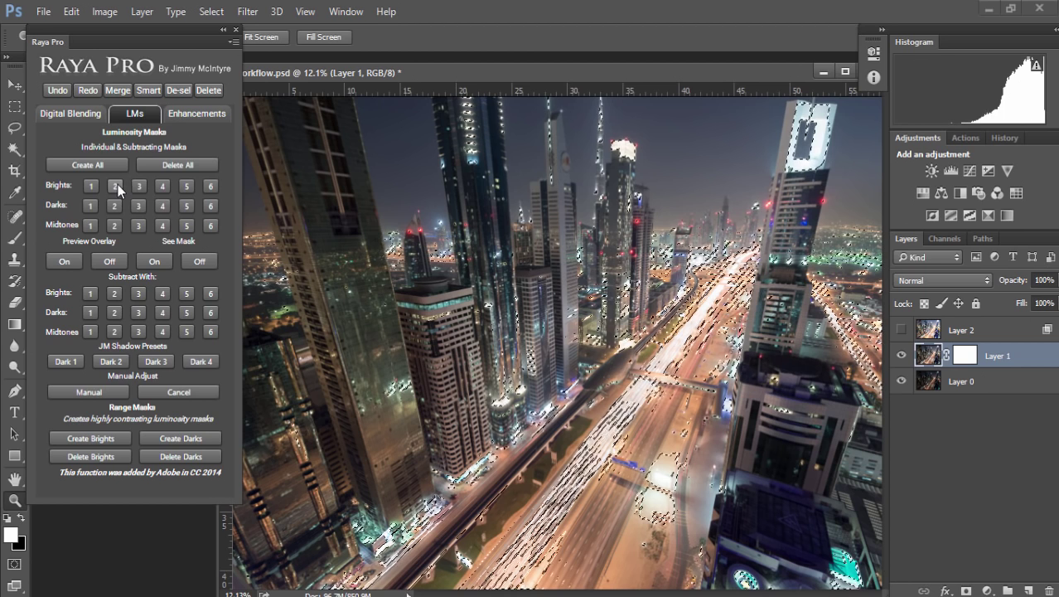
Preview the Brights 2 selection as pink overlay and grayscale mask, inspect the towers, then remove the overlay.
left_click(62, 259)
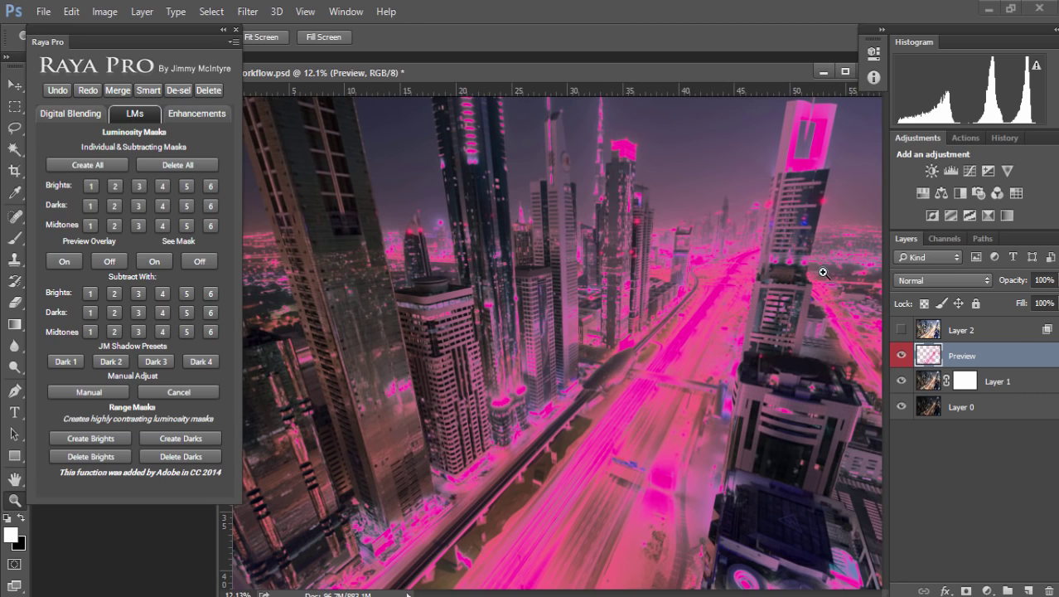
left_click(116, 264)
left_click(150, 262)
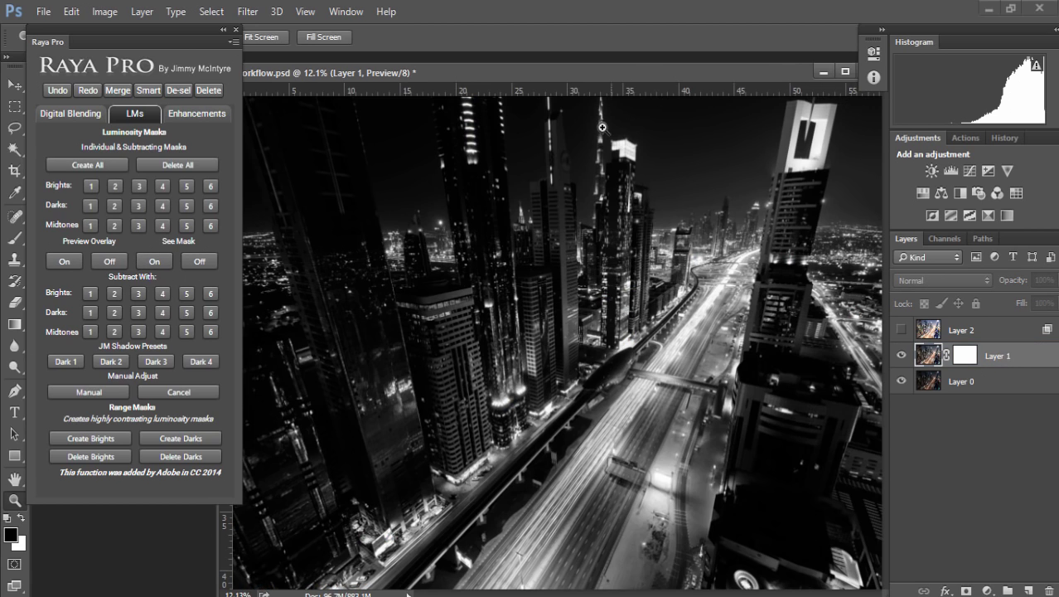
left_click(200, 260)
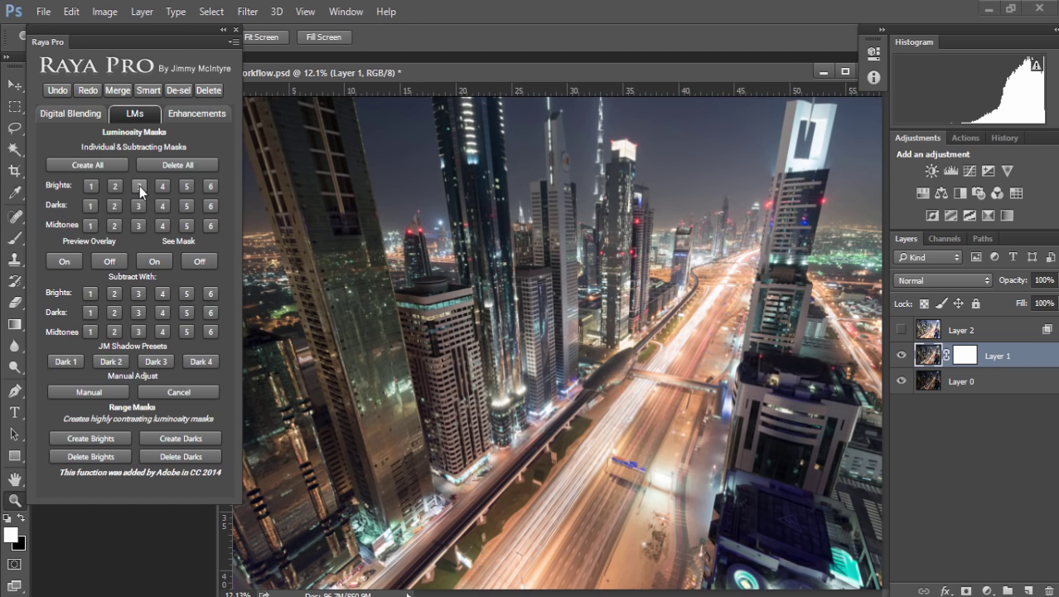
left_click(66, 262)
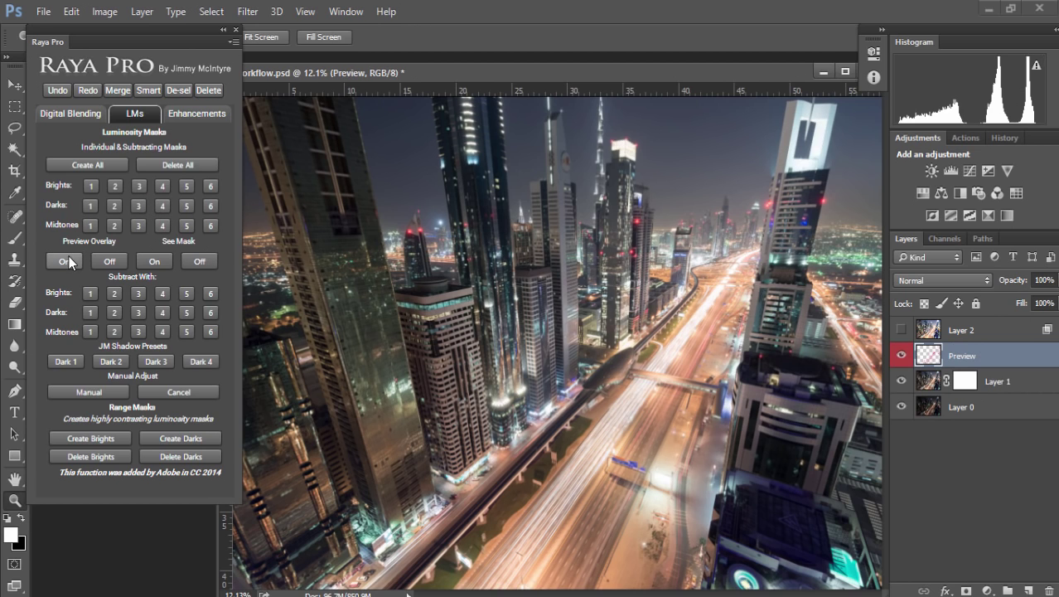
left_click_drag(640, 131, 672, 180)
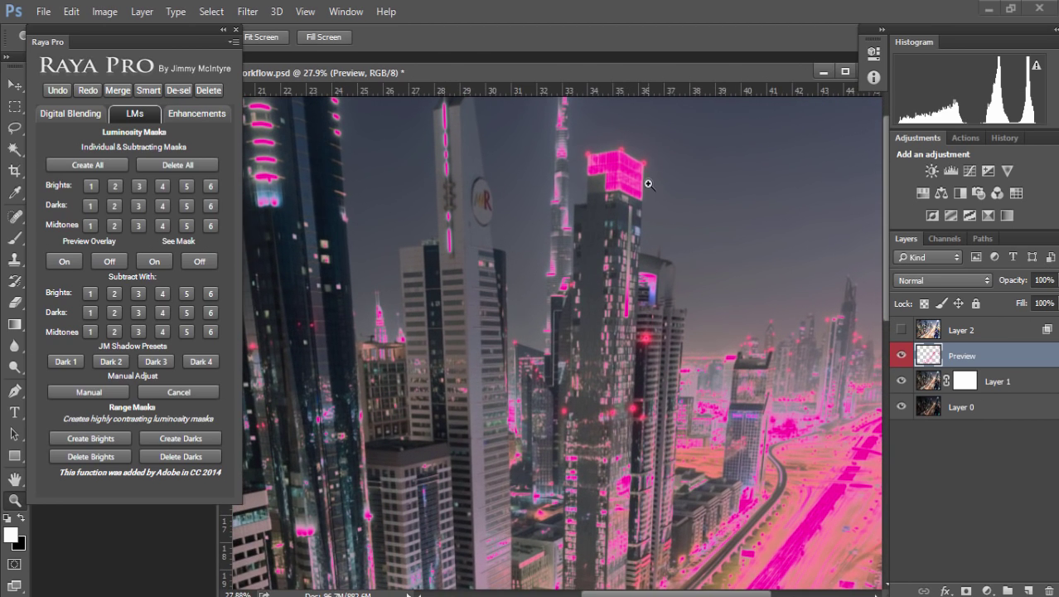
left_click(274, 38)
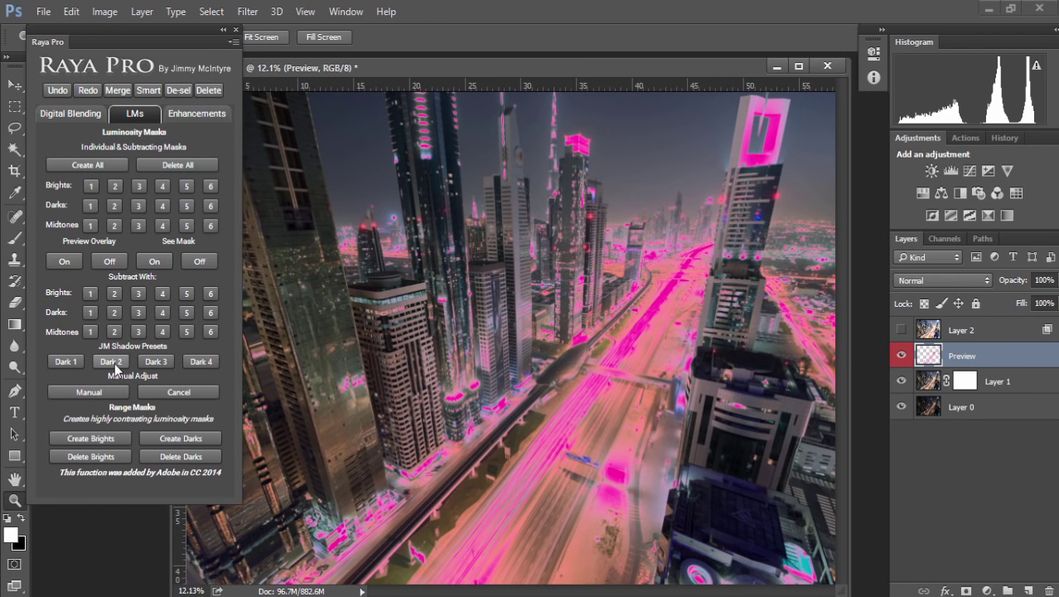
left_click(115, 260)
Load the Dark 1 selection and paint black on Layer 1's mask to remove haze over the central towers.
key("b")
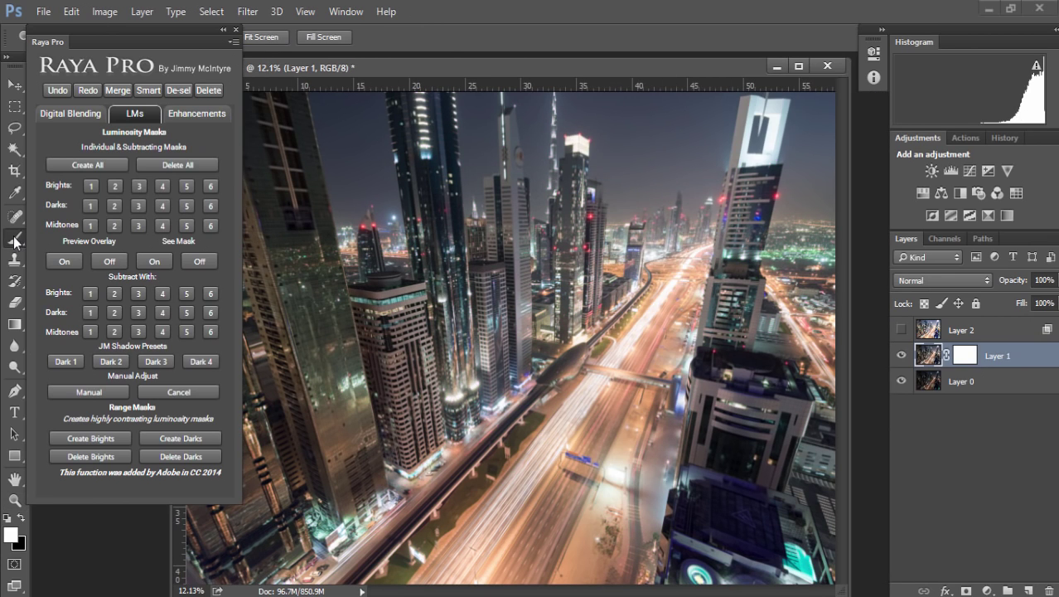
left_click(960, 360)
key("d")
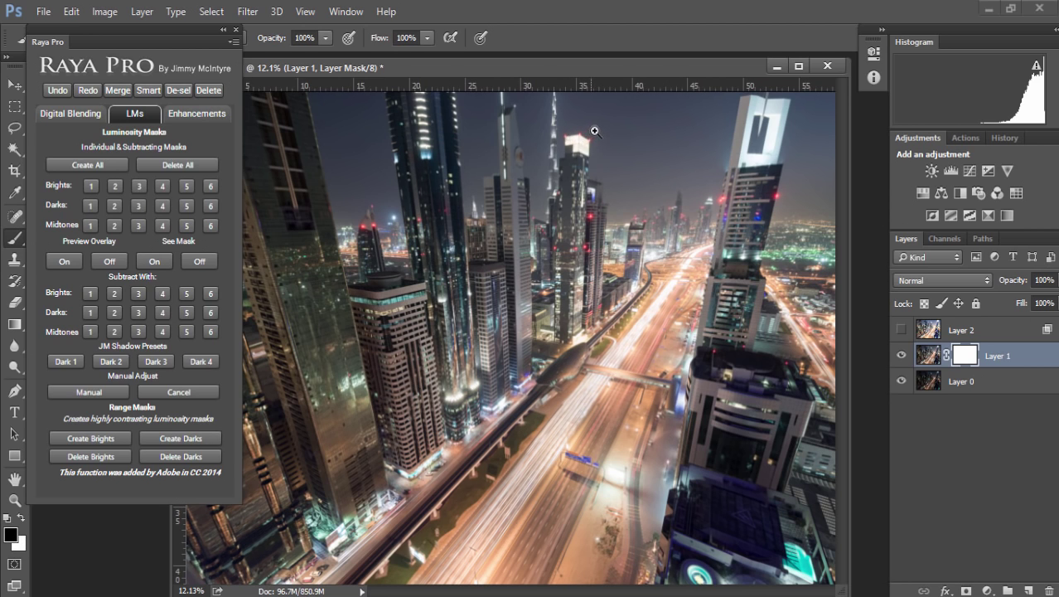
left_click_drag(599, 135, 643, 135)
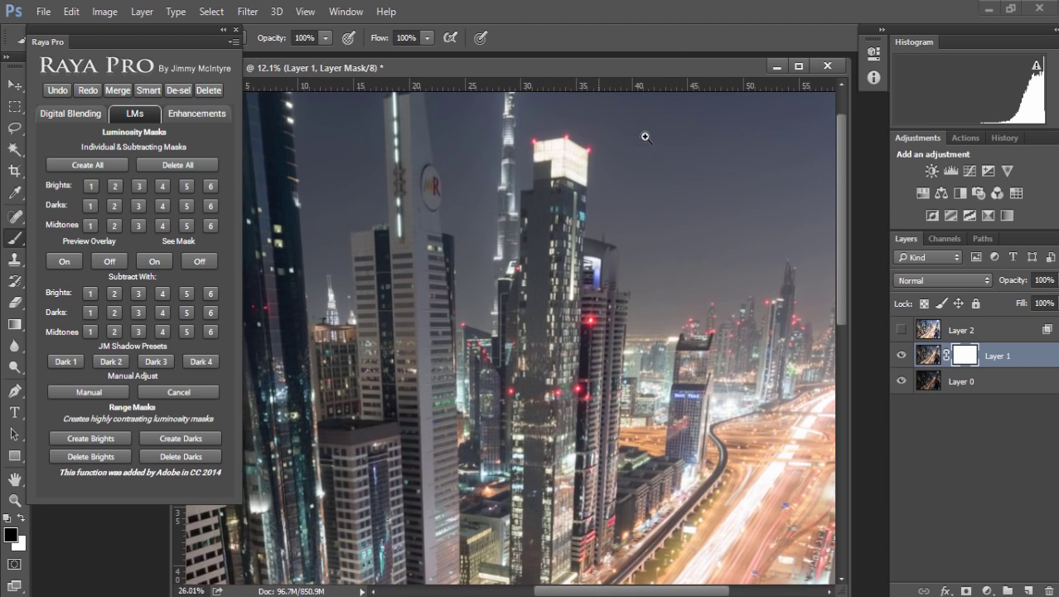
left_click(66, 360)
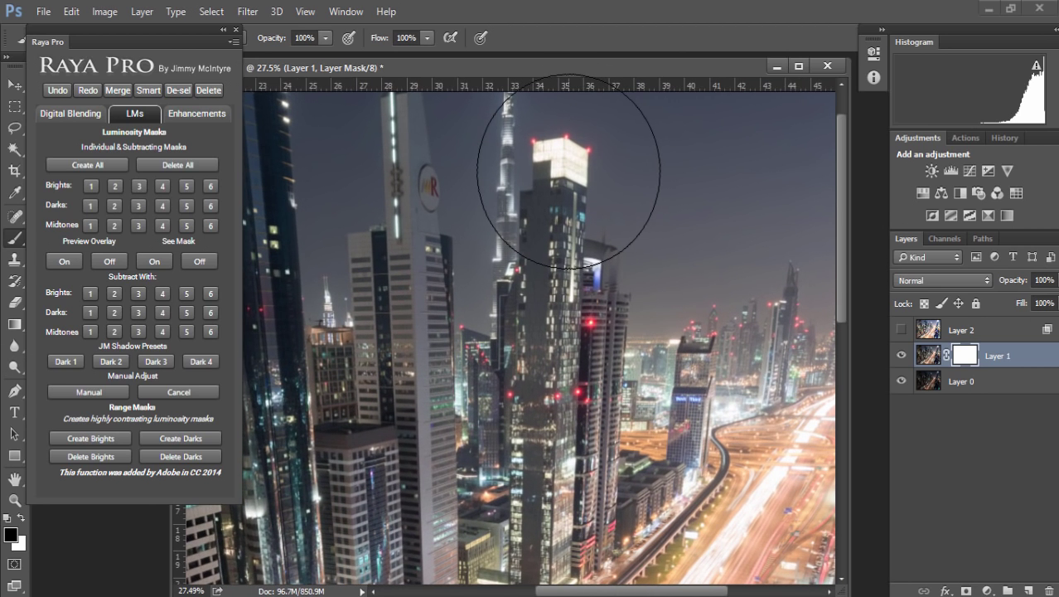
mouse_move(579, 189)
left_mouse_down()
mouse_move(547, 497)
mouse_move(572, 591)
left_mouse_up()
scroll(668, 593, "right", 10)
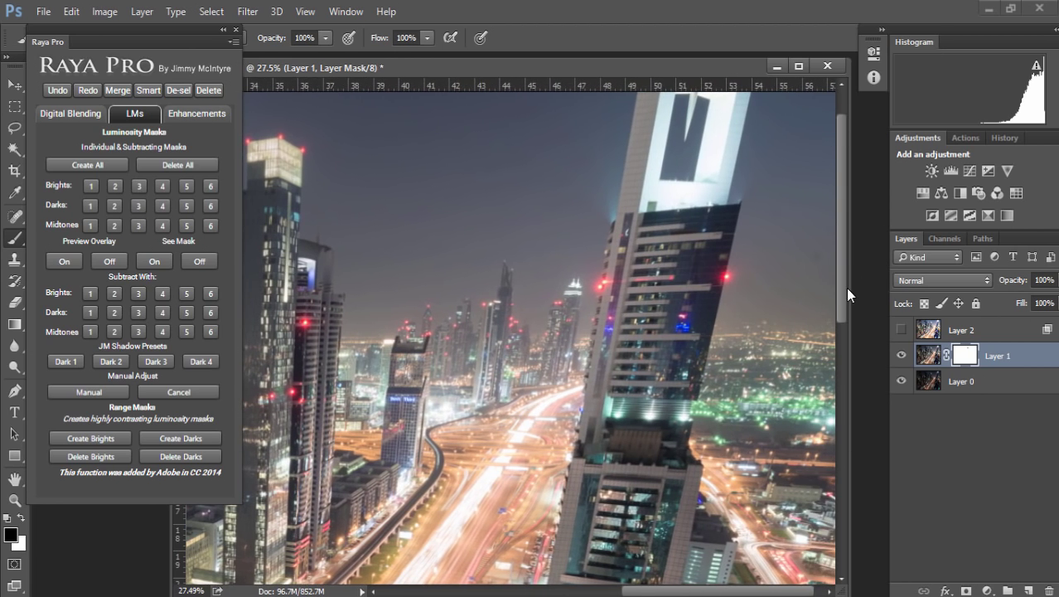
left_click_drag(846, 287, 843, 263)
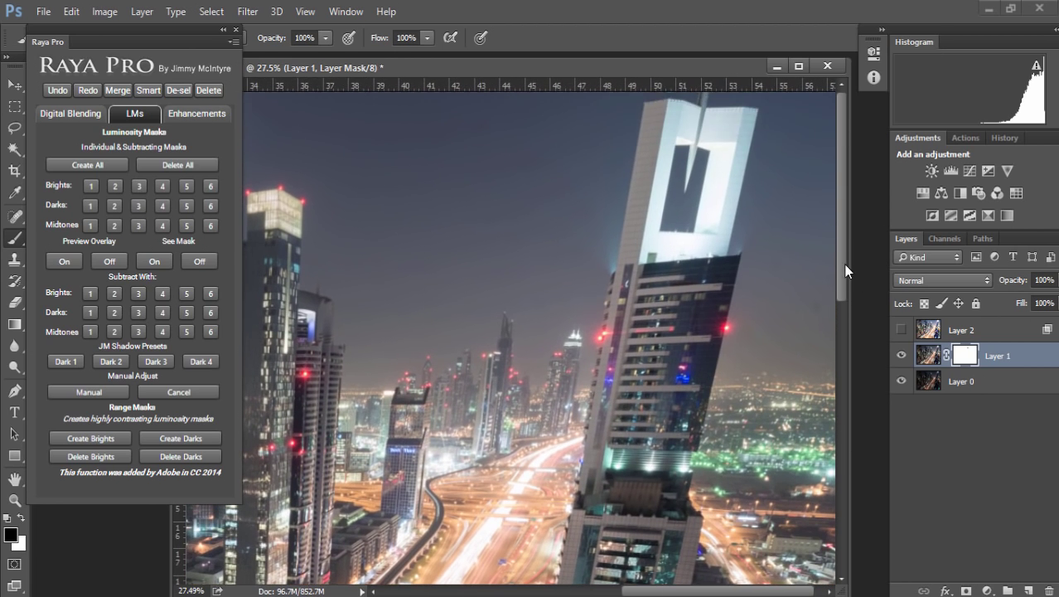
mouse_move(733, 118)
left_mouse_down()
mouse_move(698, 153)
mouse_move(719, 168)
mouse_move(603, 200)
mouse_move(721, 130)
left_mouse_up()
Paint Layer 1's mask over the sky and road to the bridge with a ~55 px brush, then show Layer 2.
mouse_move(526, 266)
left_mouse_down()
mouse_move(485, 260)
mouse_move(520, 303)
left_mouse_up()
scroll(509, 342, "down", 4)
scroll(509, 342, "down", 2)
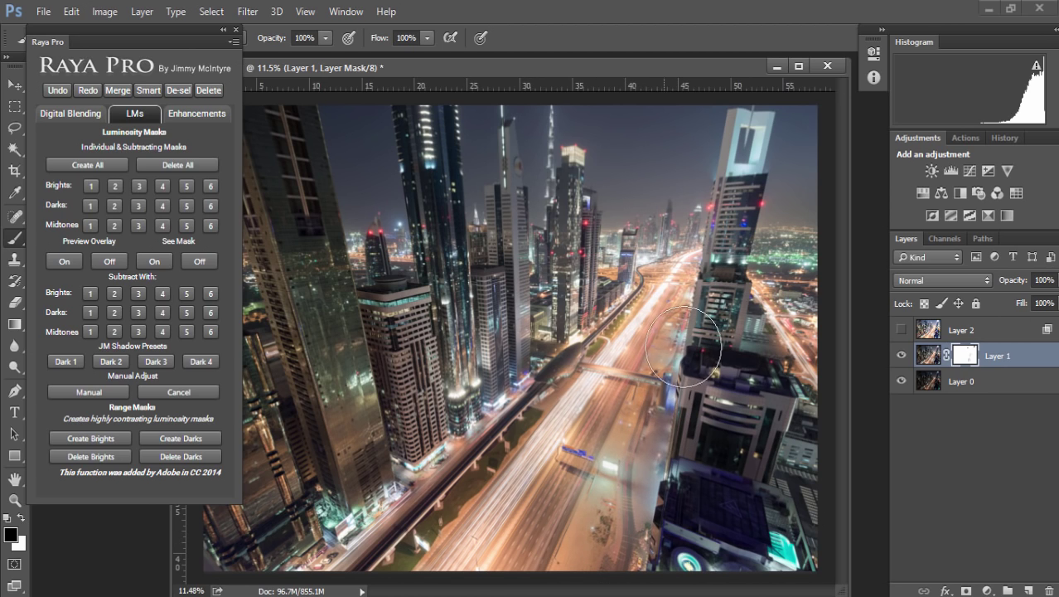
mouse_move(704, 307)
left_mouse_down()
mouse_move(663, 378)
mouse_move(638, 391)
mouse_move(653, 400)
left_mouse_up()
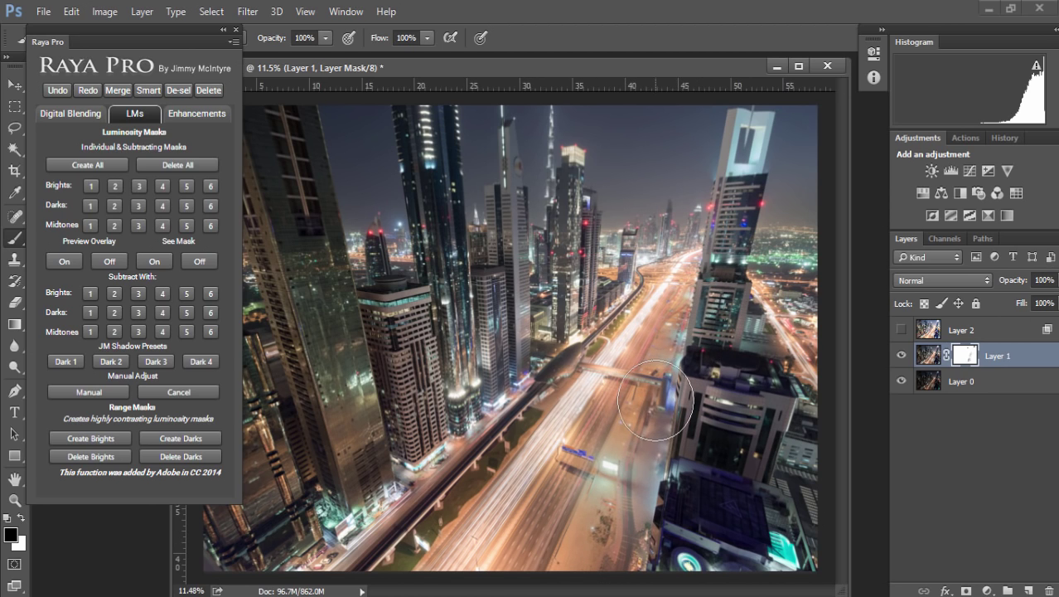
left_click(651, 399)
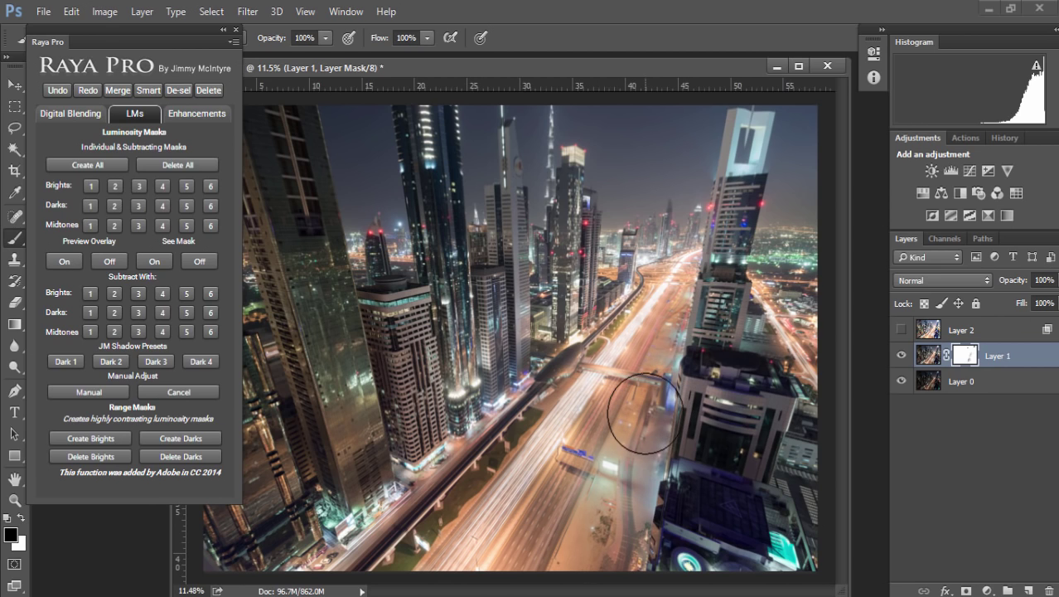
left_click(645, 413)
left_click_drag(645, 413, 630, 415)
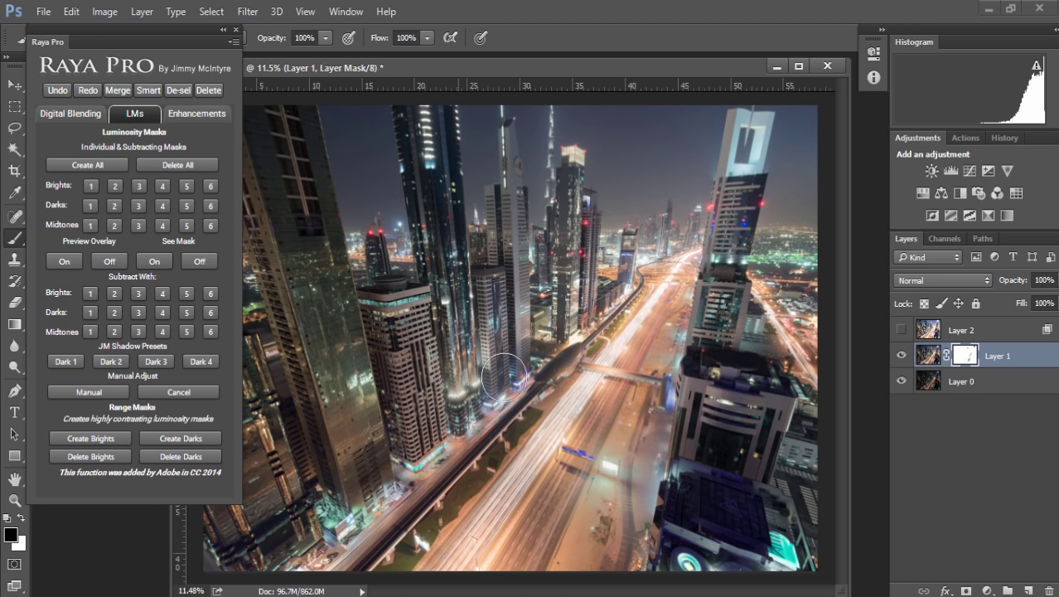
mouse_move(286, 570)
left_mouse_down()
mouse_move(391, 561)
mouse_move(549, 444)
mouse_move(669, 298)
mouse_move(612, 373)
left_mouse_up()
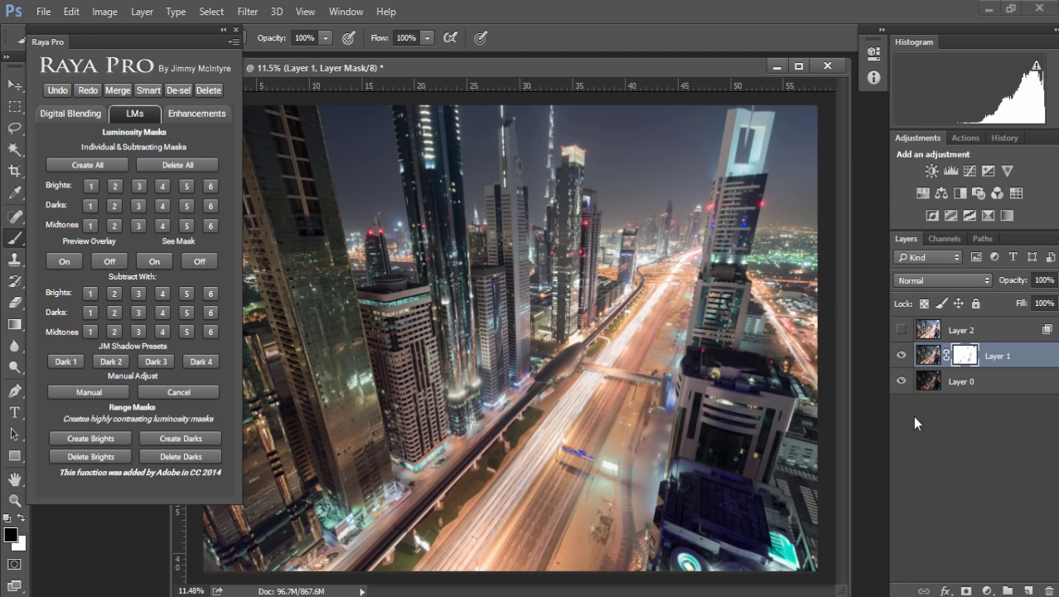
left_click(904, 331)
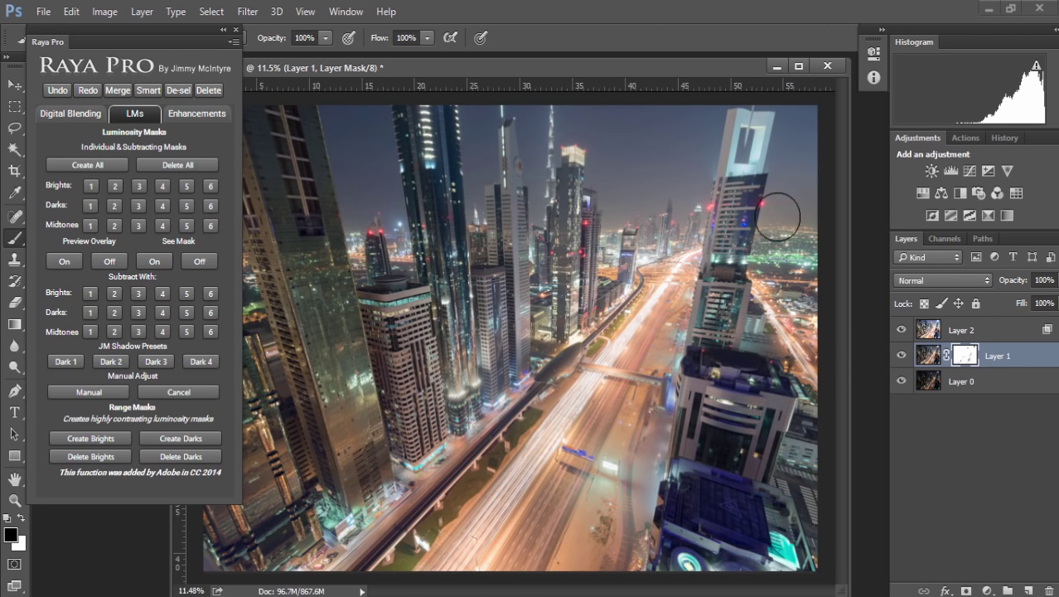
With Layer 2 selected, add a Raya Pro Less Colour layer desaturating all colours.
left_click(987, 333)
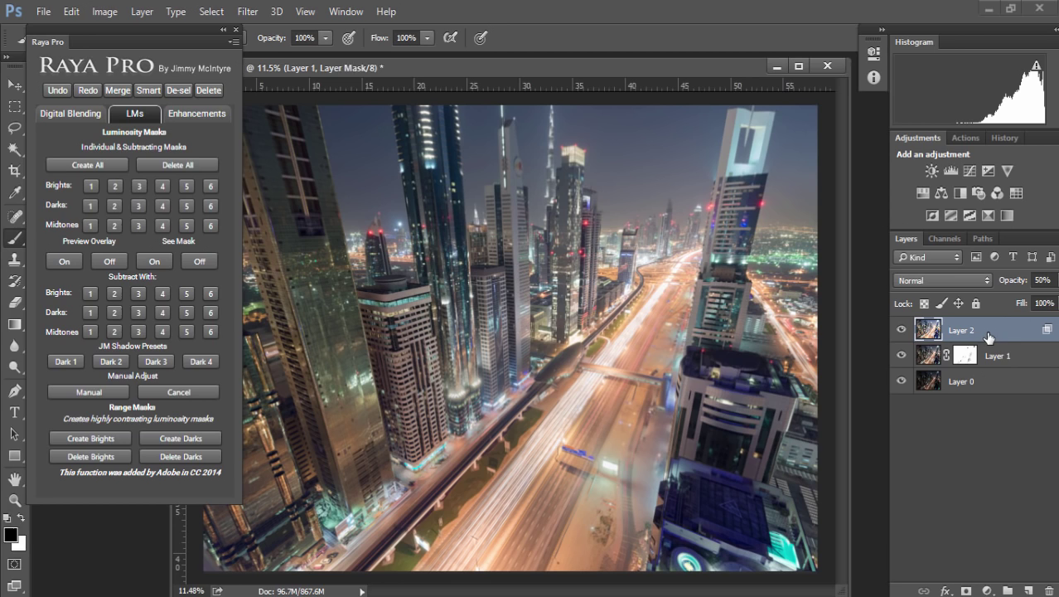
key("x")
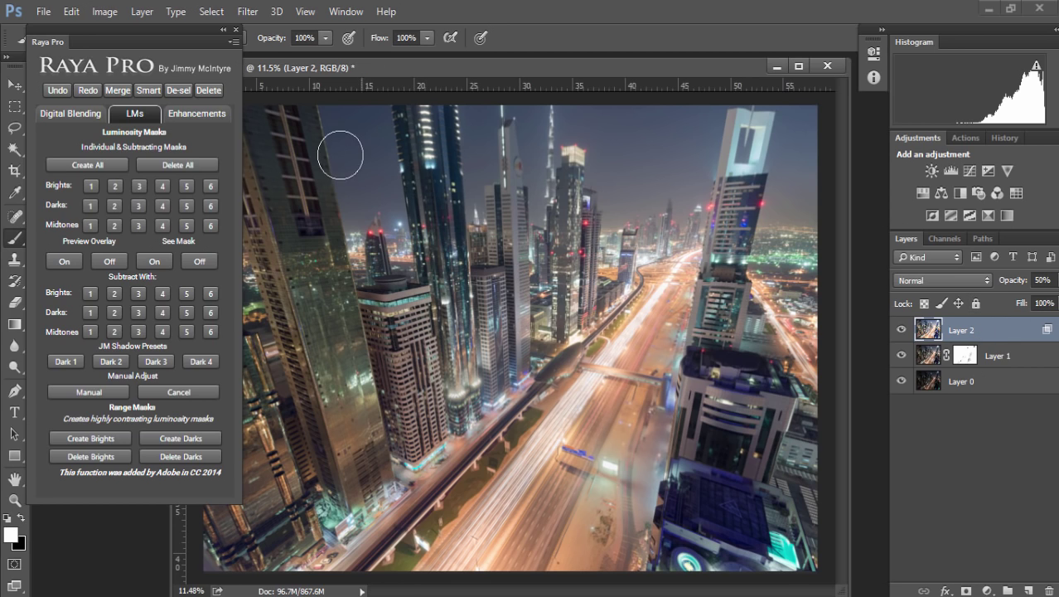
left_click(189, 117)
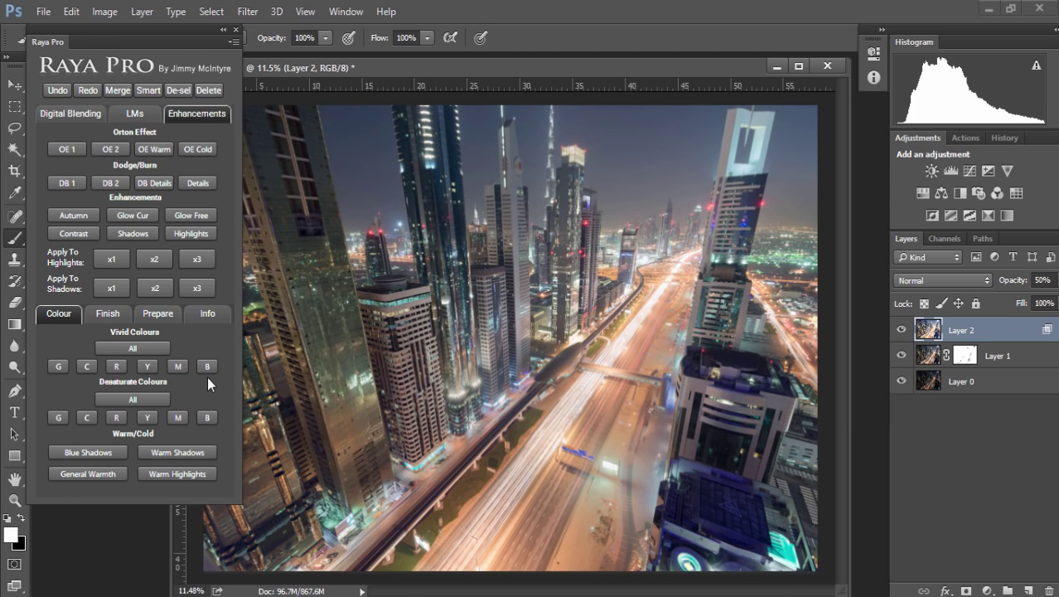
left_click(147, 398)
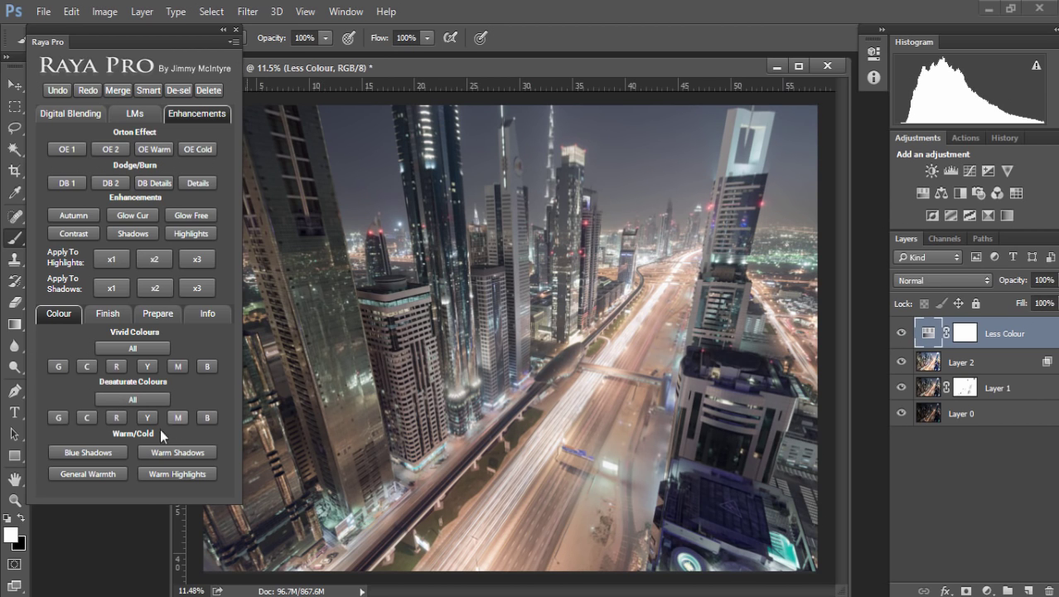
Apply Raya Pro's Blue Shadows effect and compare the group on and off.
left_click(84, 456)
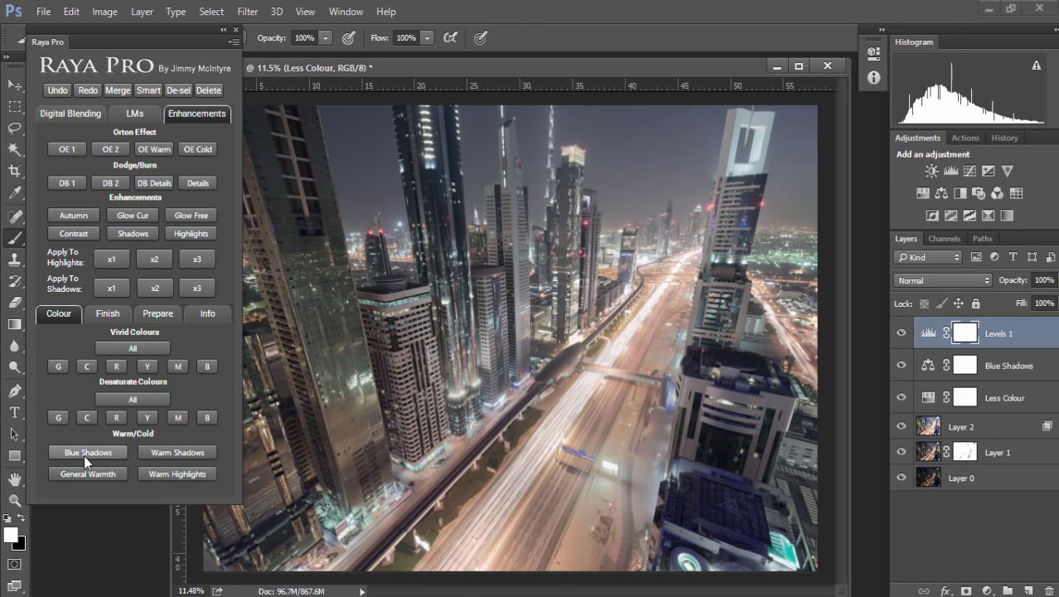
left_click(902, 327)
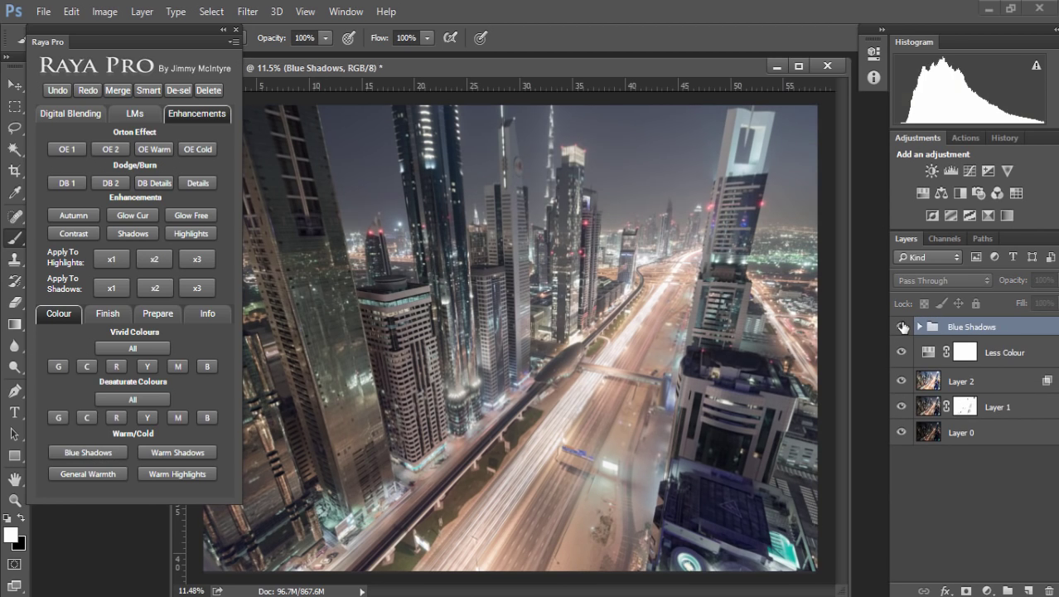
left_click(902, 326)
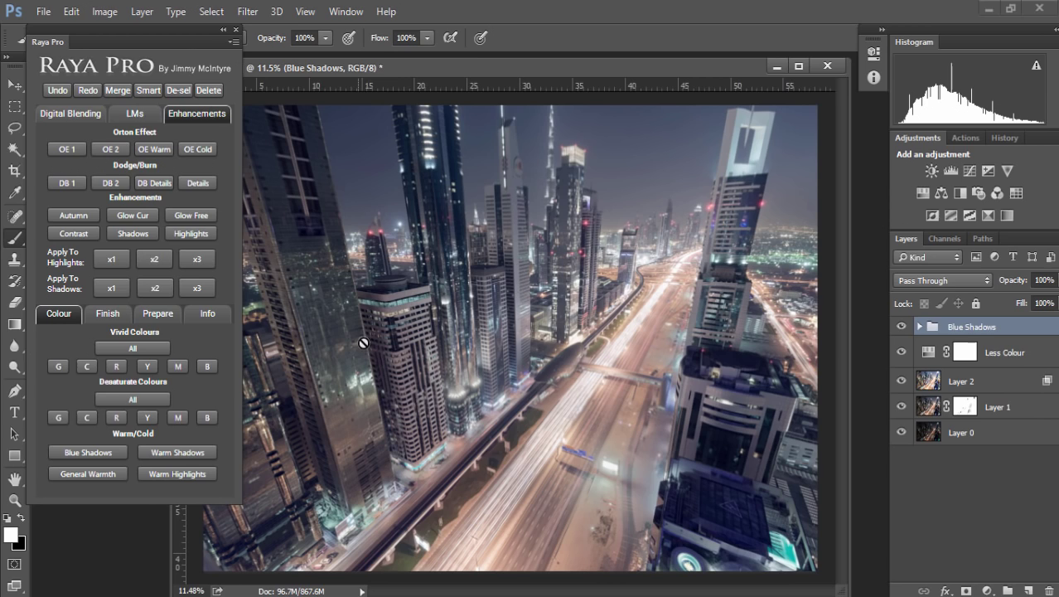
In the Blue Shadows Color Balance layer, shift the Shadows Magenta/Green slider slightly toward green.
left_click(919, 327)
left_click(940, 387)
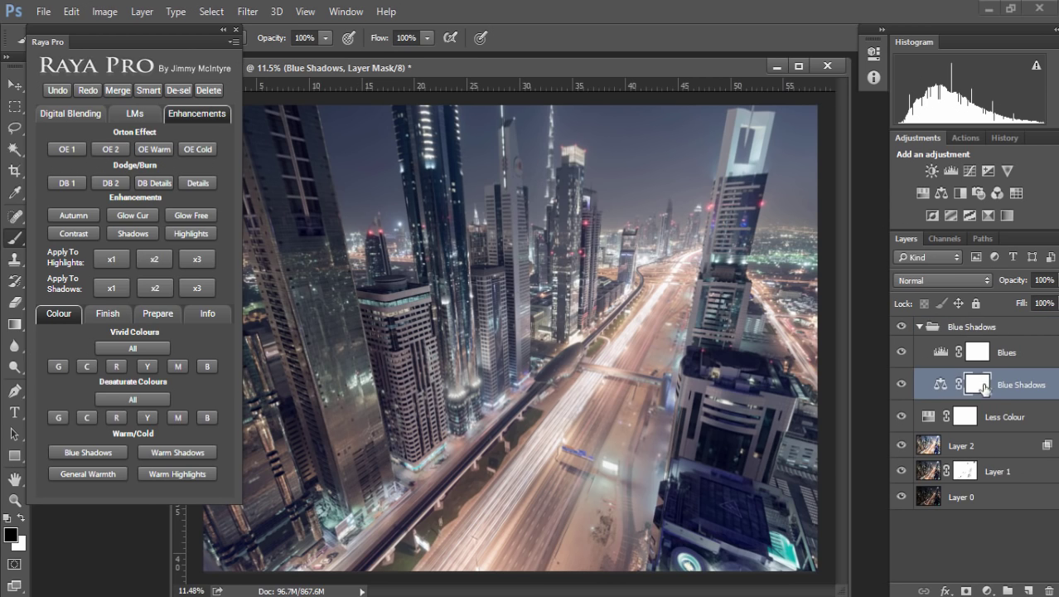
double_click(941, 386)
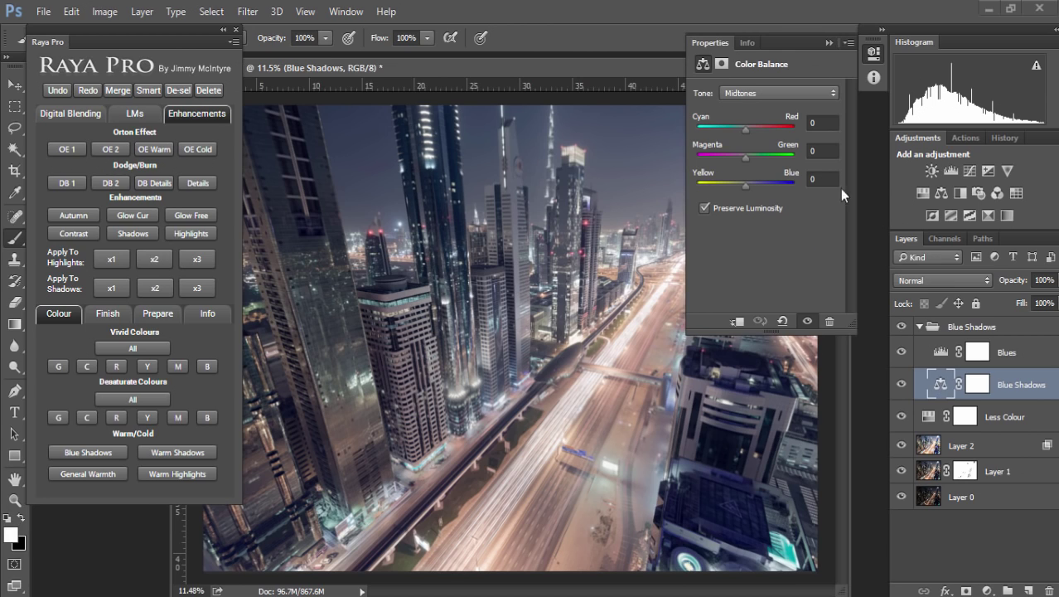
left_click(798, 98)
left_click(786, 112)
left_click(786, 94)
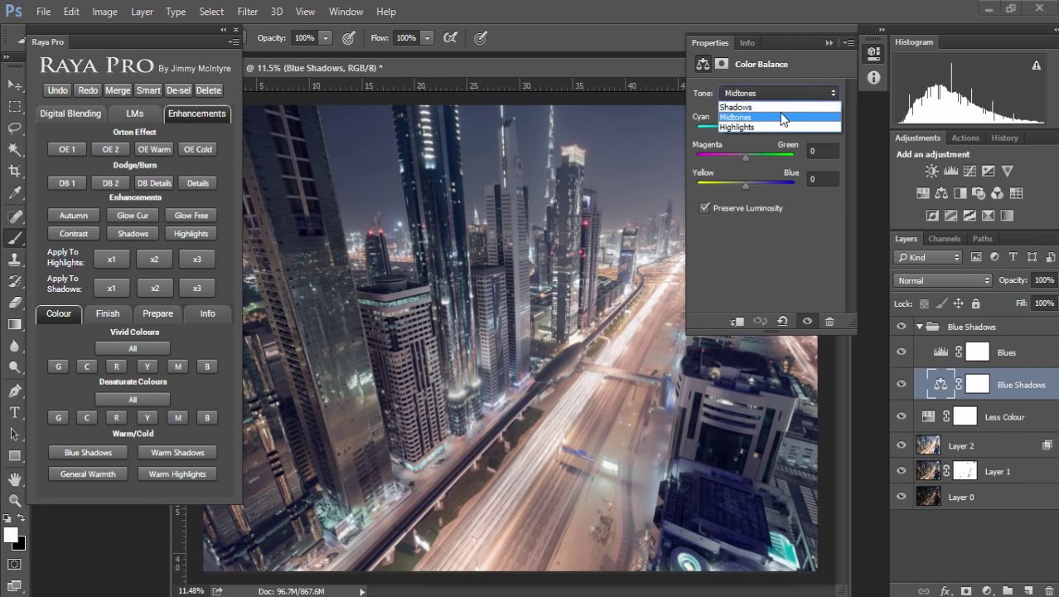
left_click(783, 105)
left_click_drag(743, 158, 750, 155)
left_click(830, 42)
left_click(919, 327)
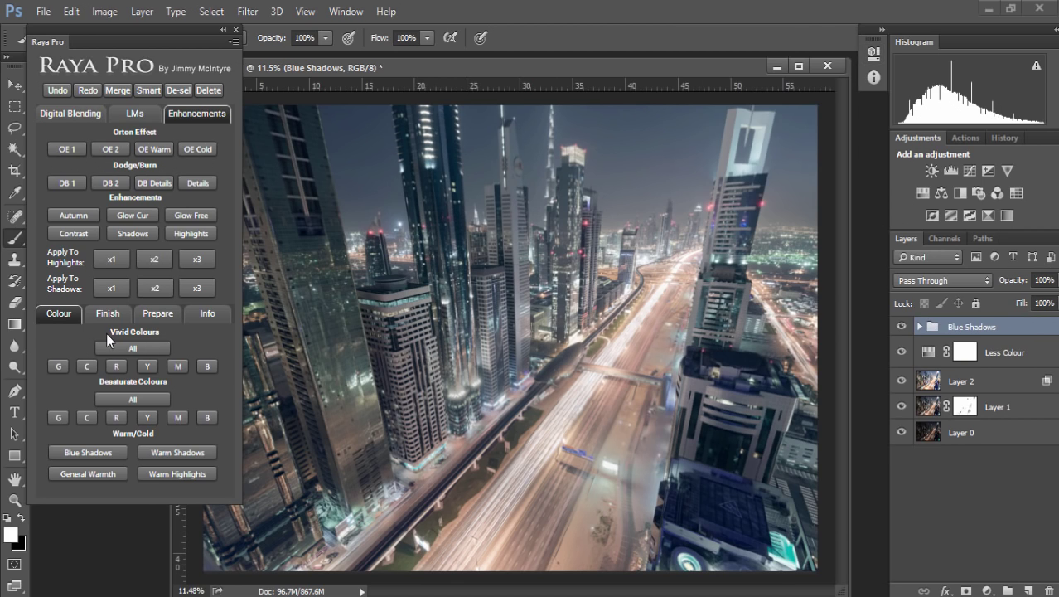
Add a Vivid Blues layer, then start the OE Cold Orton glow with about 37.4 px blur radius.
left_click(207, 365)
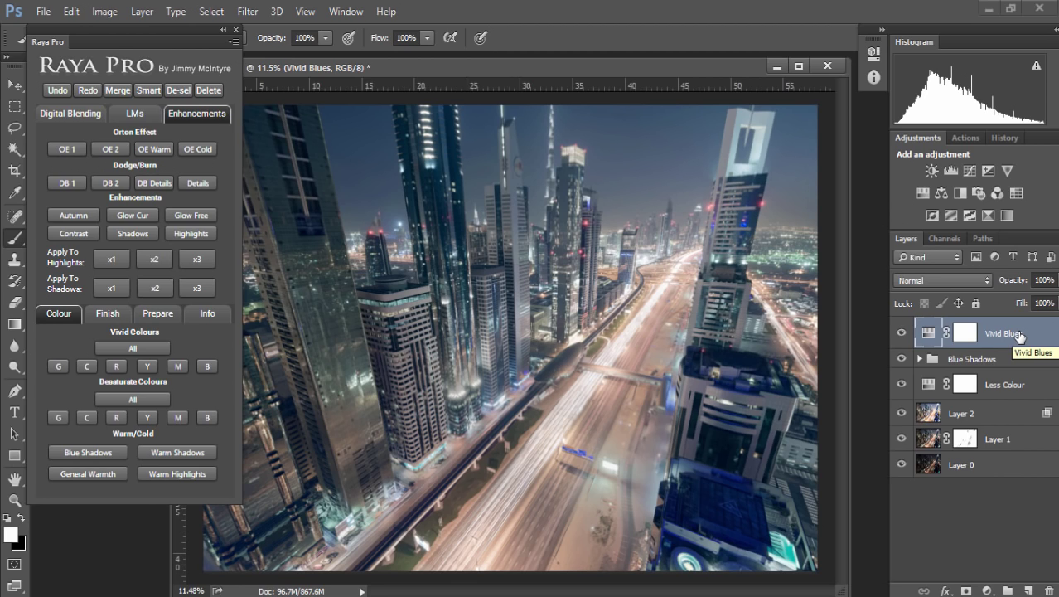
left_click(196, 151)
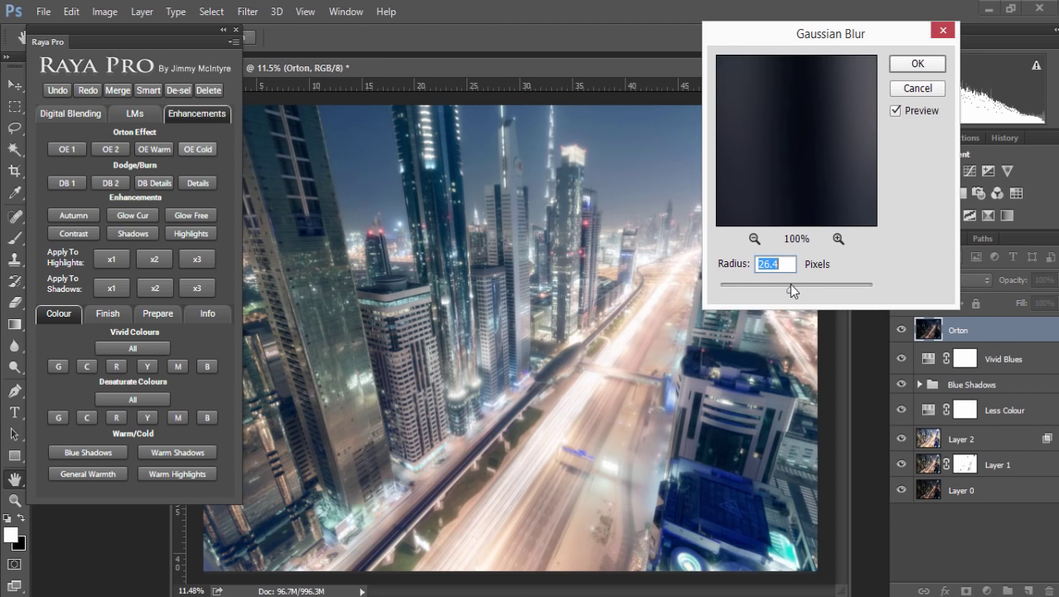
mouse_move(790, 284)
left_mouse_down()
mouse_move(773, 285)
mouse_move(795, 286)
left_mouse_up()
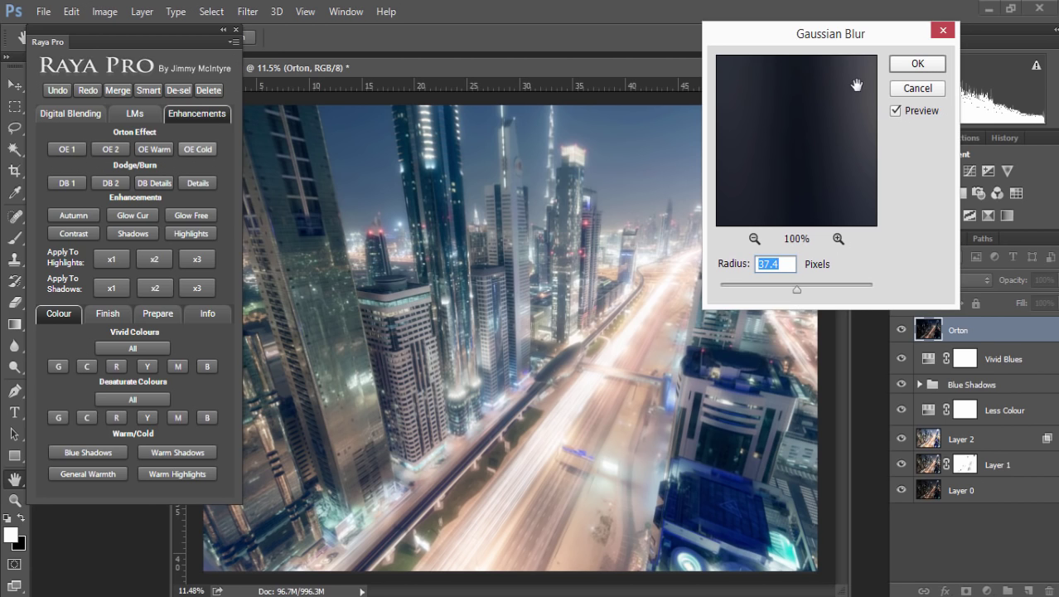
Confirm the Orton blur, expand the Cold Orton group, and compare the Cold layer on and off.
left_click(916, 66)
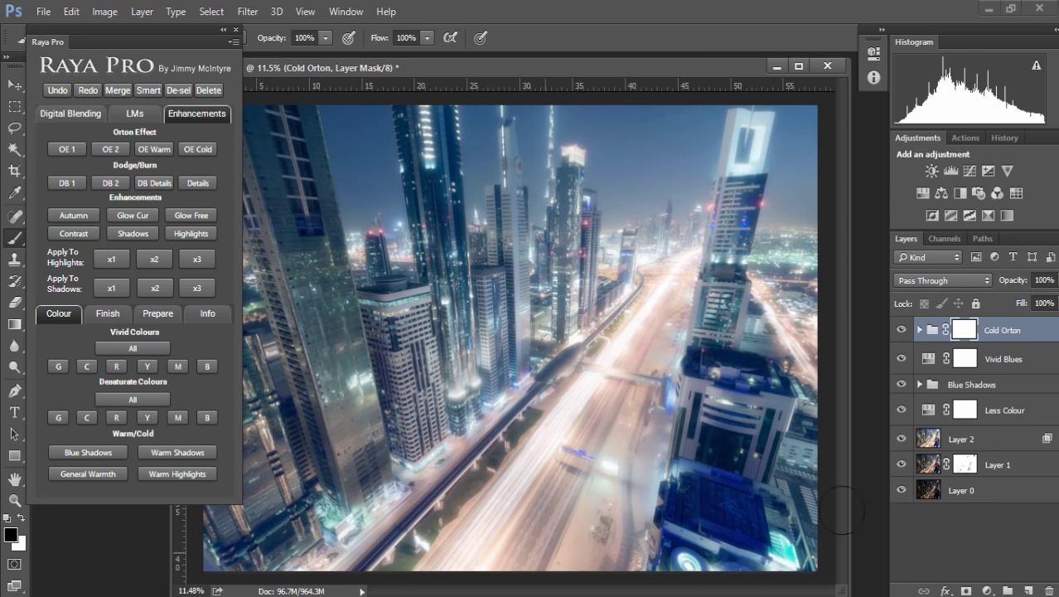
left_click(920, 330)
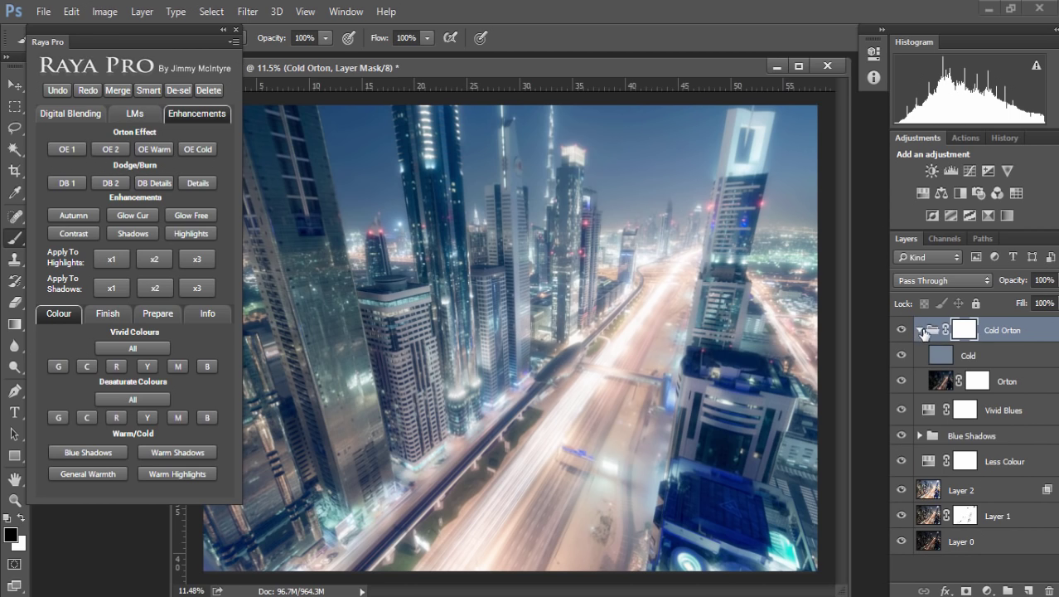
left_click(1003, 354)
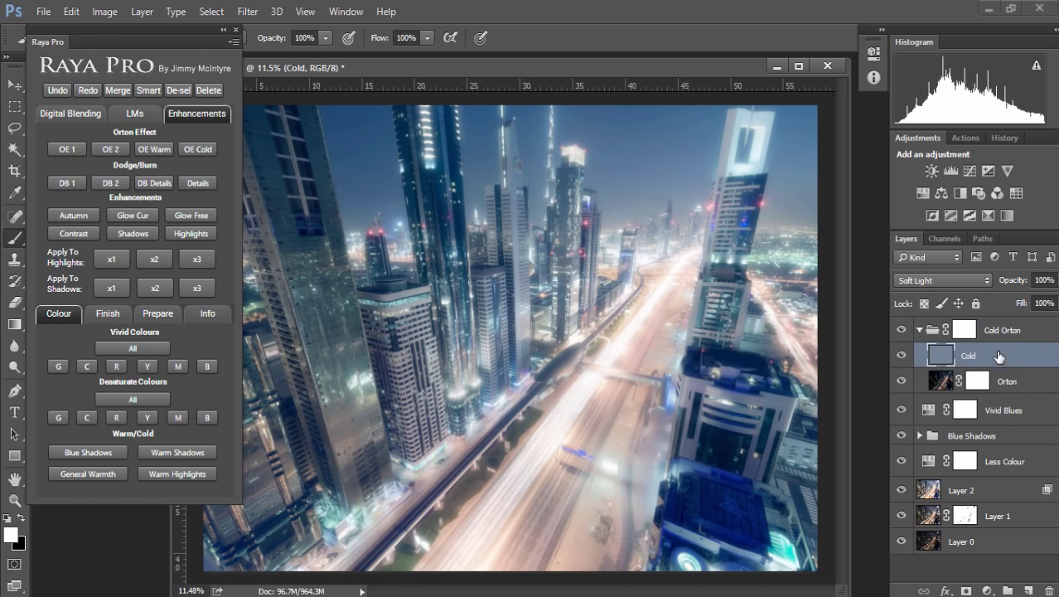
left_click(903, 356)
left_click(904, 356)
Lower the Orton layer to 18% opacity, compare with and without the glow, and collapse the group.
left_click(1010, 383)
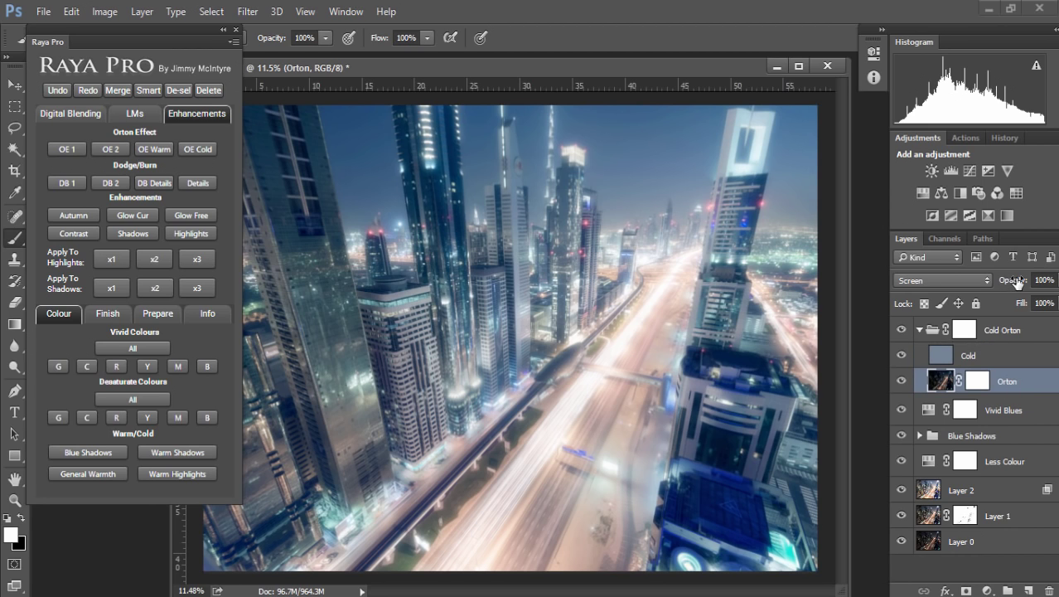
left_click_drag(1017, 282, 954, 287)
left_click(903, 381)
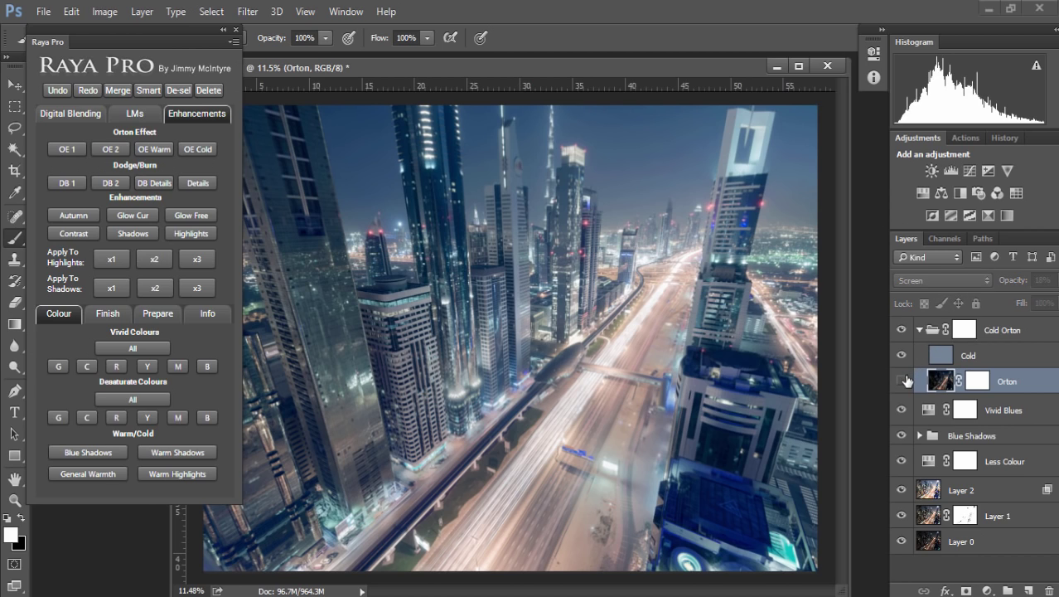
left_click(903, 381)
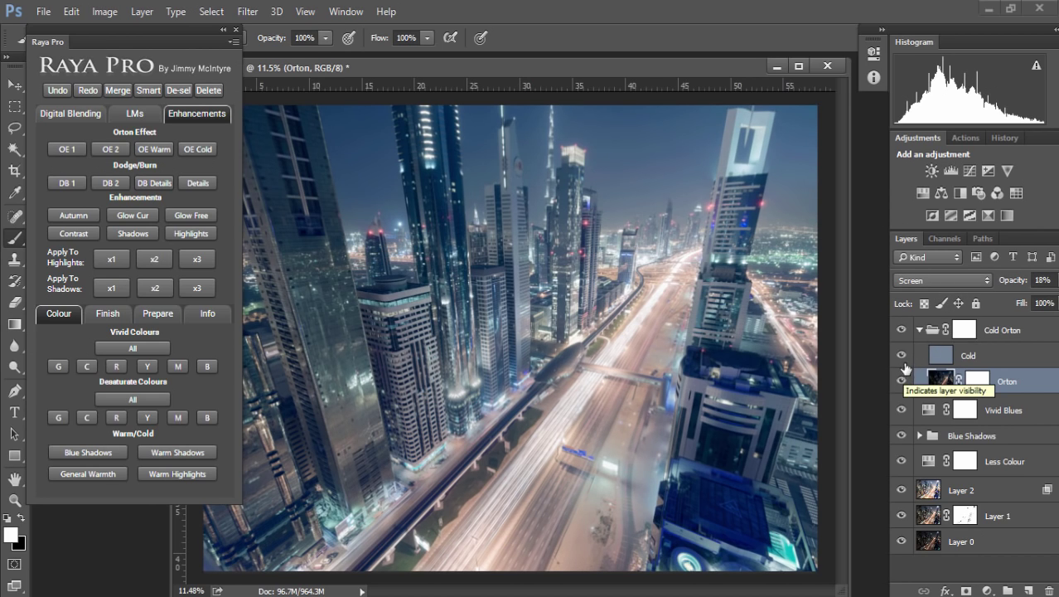
left_click(903, 330)
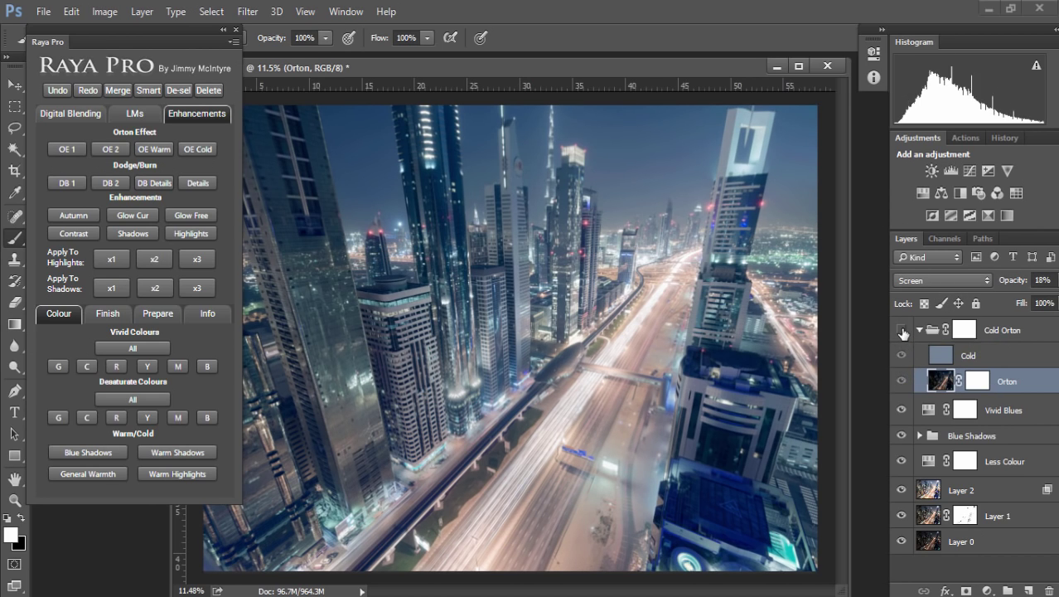
left_click(903, 330)
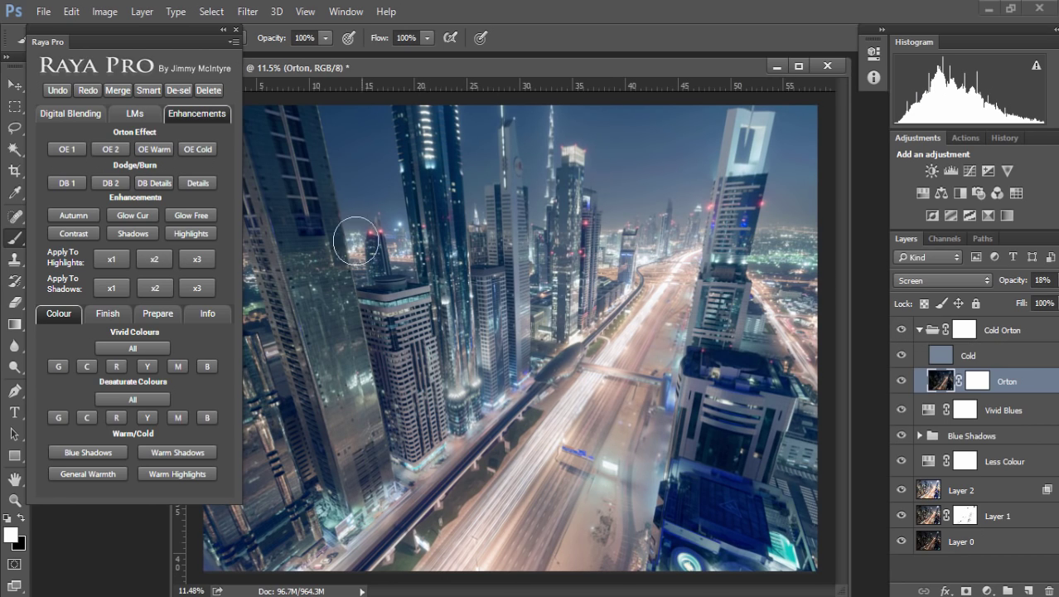
left_click(920, 330)
left_click(965, 330)
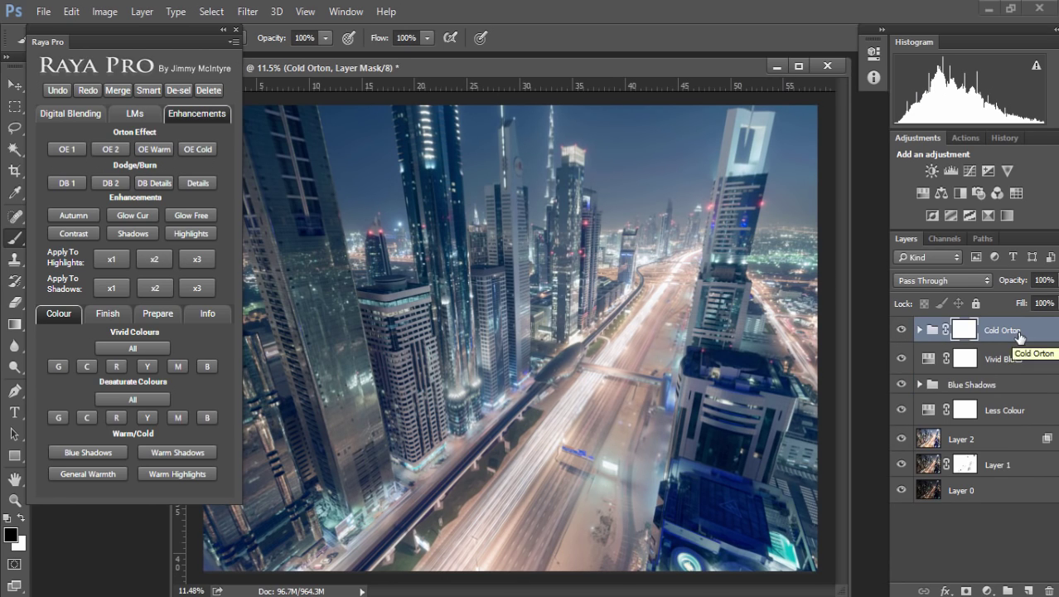
Add a Glow layer, paint it in white onto the left-side towers, and set its opacity to 80%.
key("x")
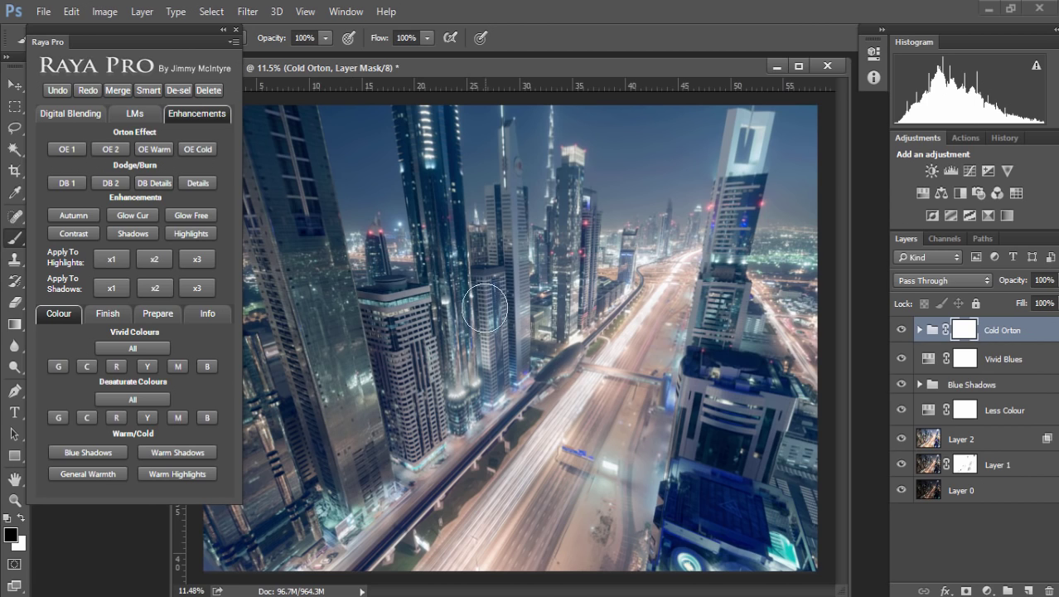
left_click(129, 214)
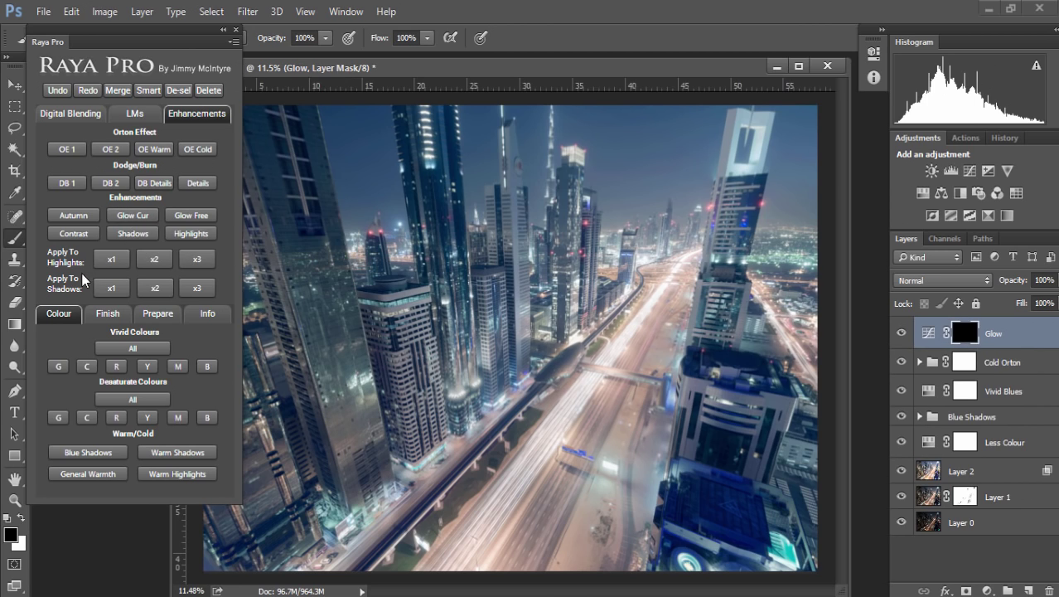
left_click(22, 519)
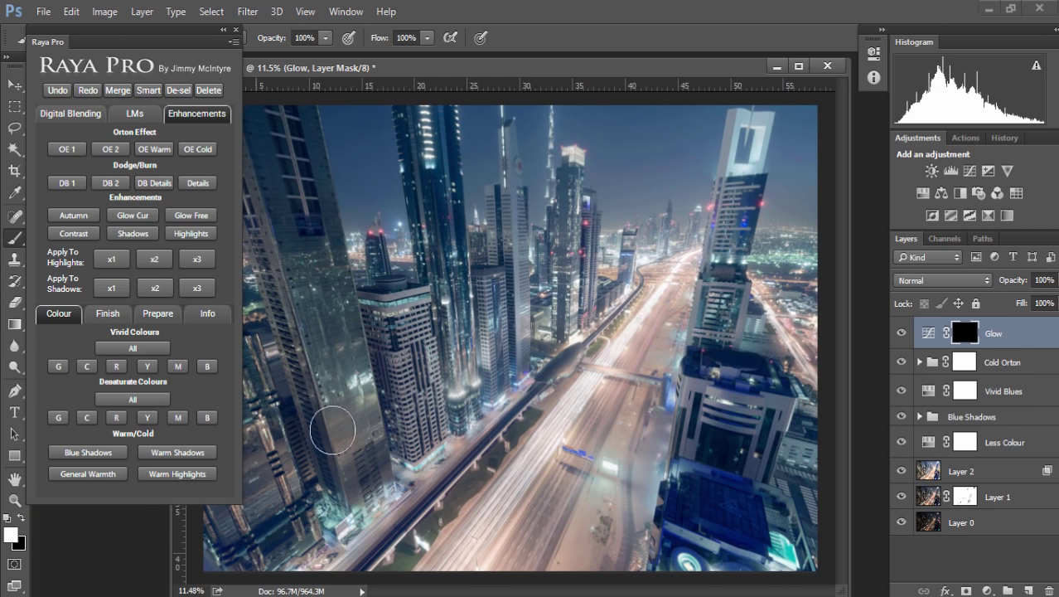
mouse_move(540, 313)
left_mouse_down()
mouse_move(413, 371)
mouse_move(355, 431)
mouse_move(369, 391)
mouse_move(551, 304)
left_mouse_up()
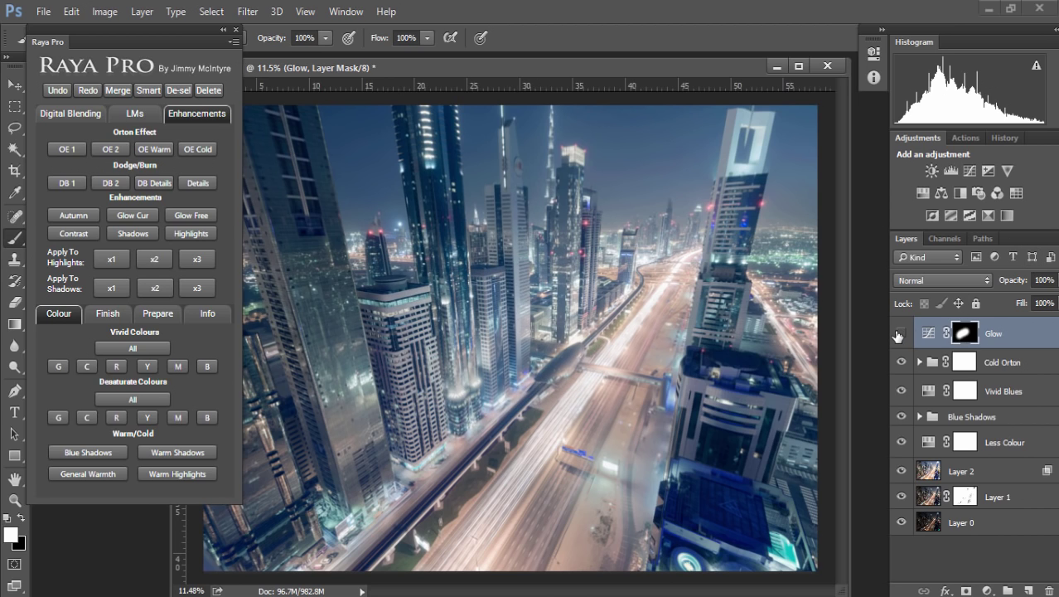
left_click(899, 333)
left_click(901, 333)
left_click_drag(1020, 282, 1019, 287)
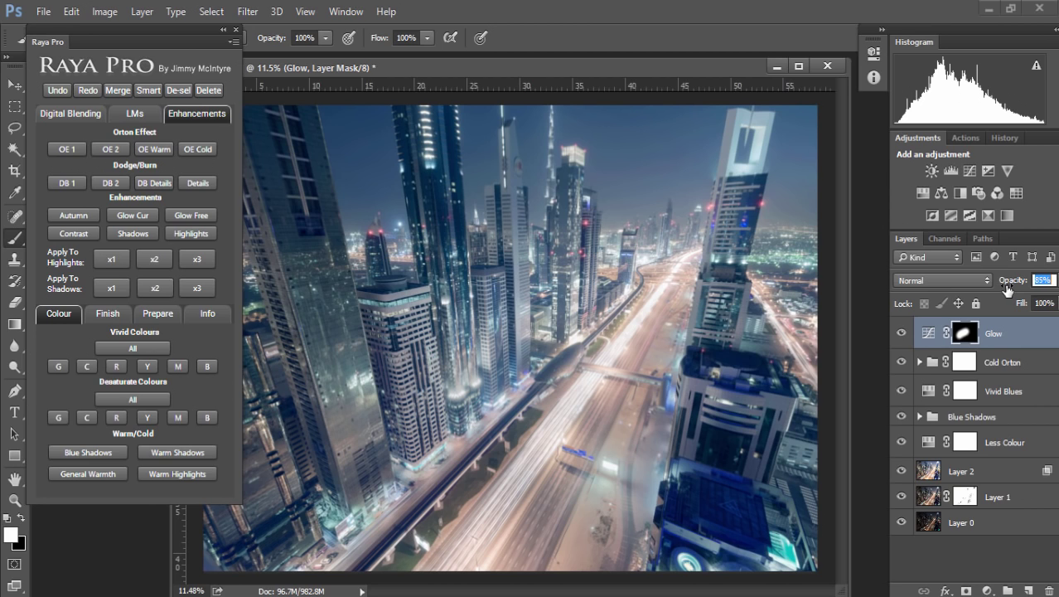
left_click_drag(1005, 289, 1002, 285)
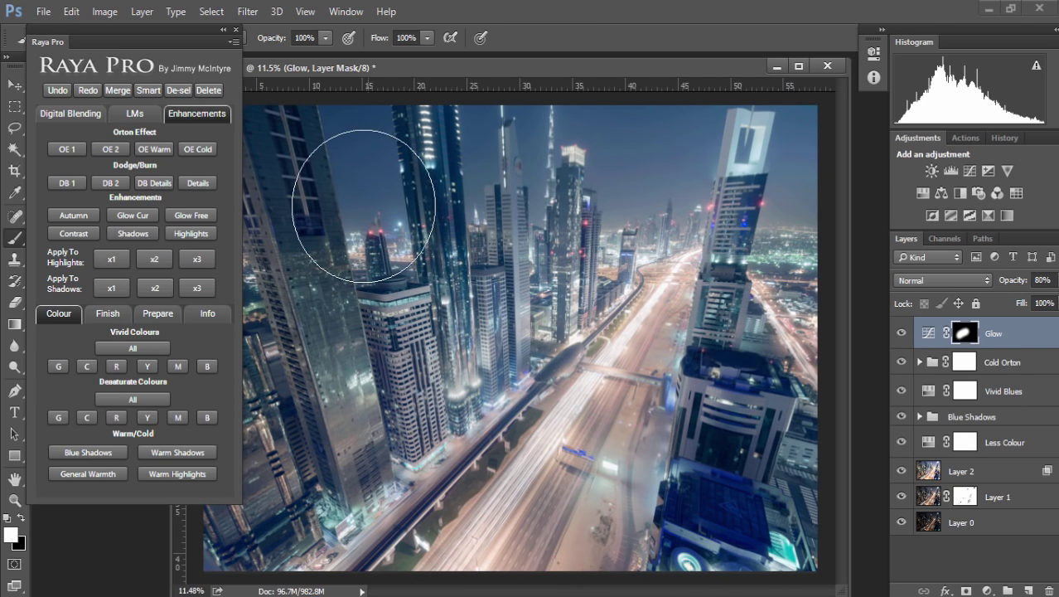
Add two Light Vignette layers from Raya Pro's Finish tab and give the top one a mask.
left_click(105, 315)
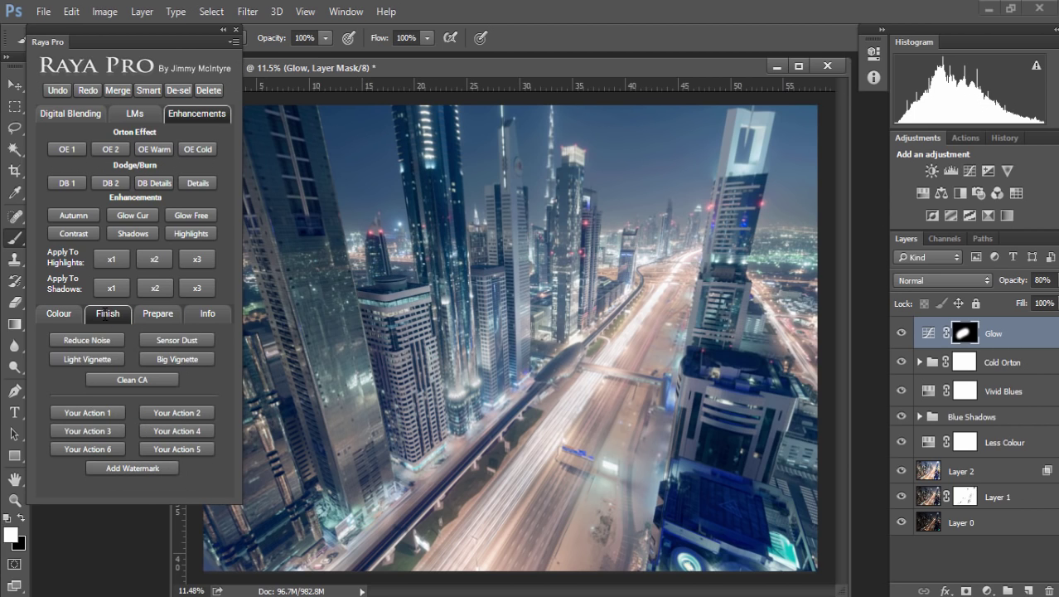
left_click(86, 361)
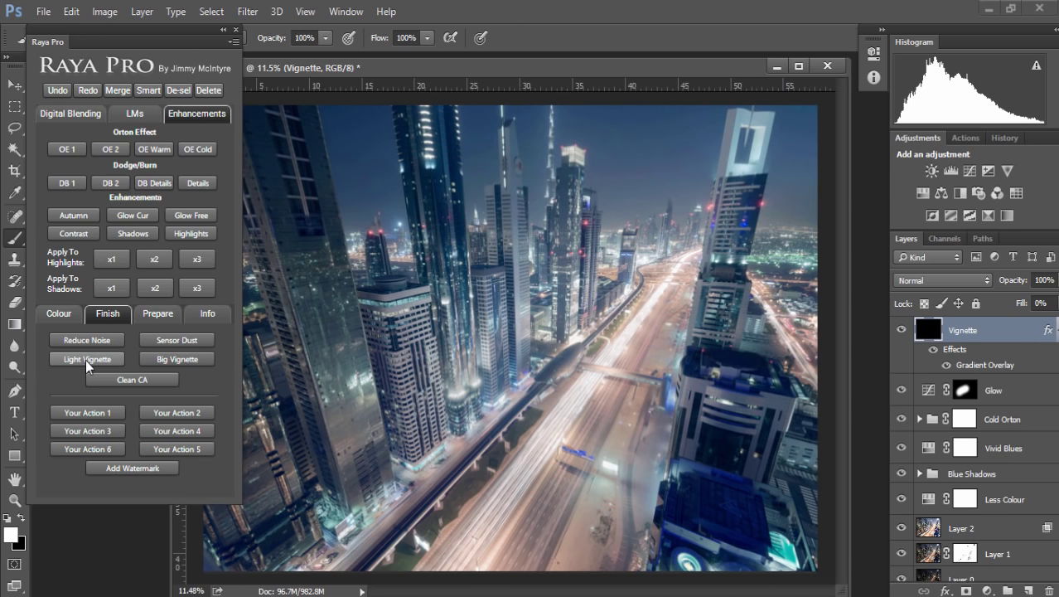
left_click(86, 361)
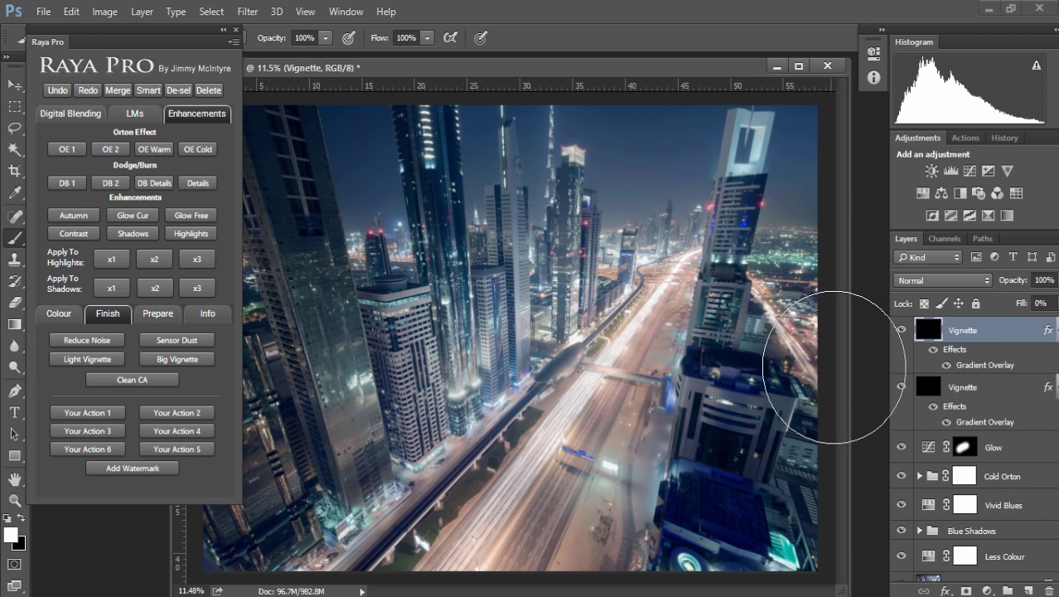
left_click(962, 588)
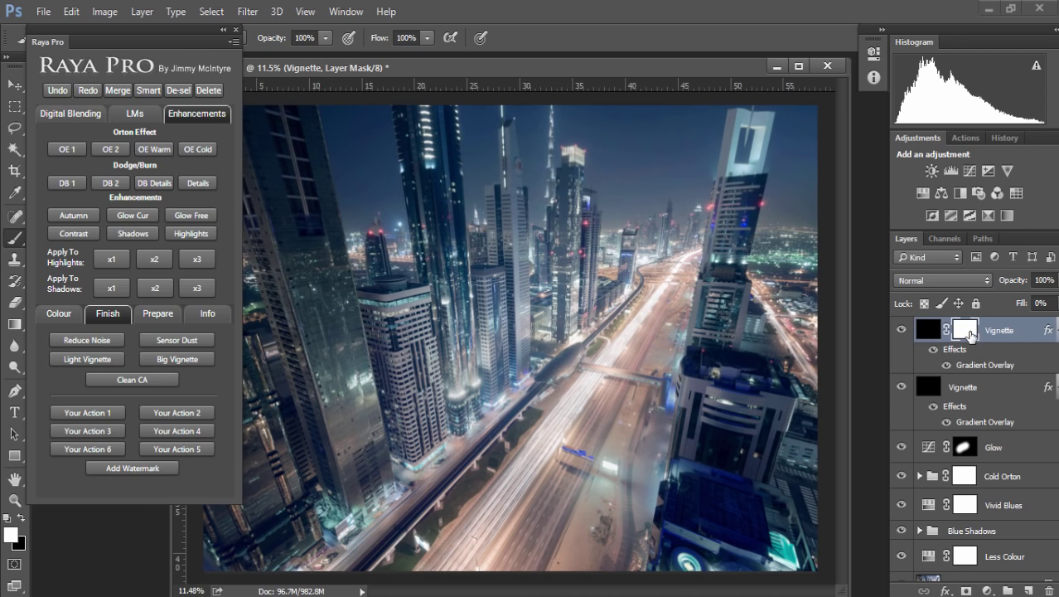
Paint black at low opacity with a ~3262 px brush to fade the vignette from the city centre.
left_click(20, 519)
left_click_drag(512, 247, 581, 263)
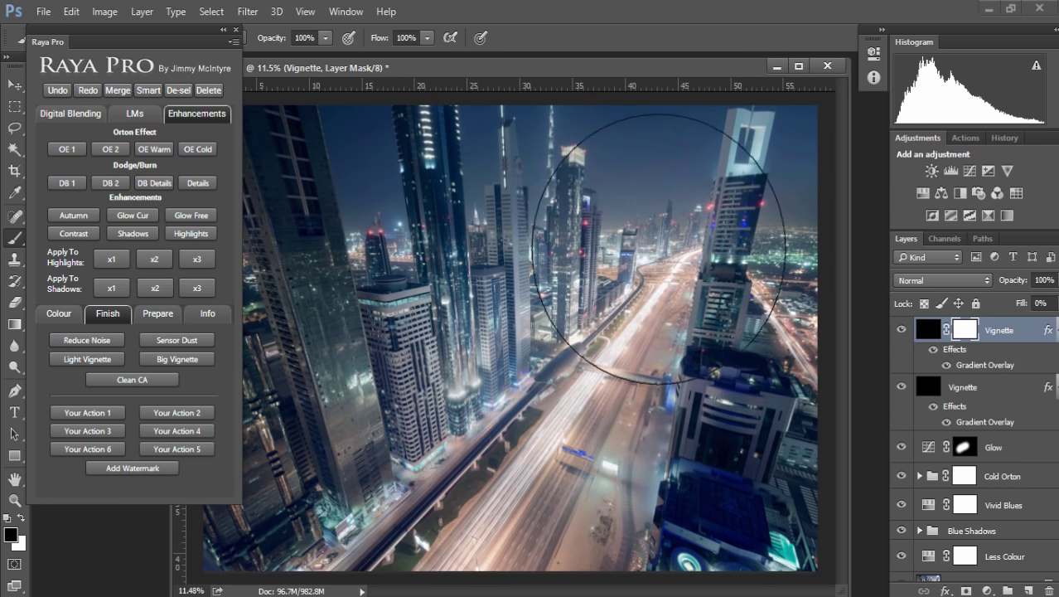
left_click_drag(269, 38, 235, 41)
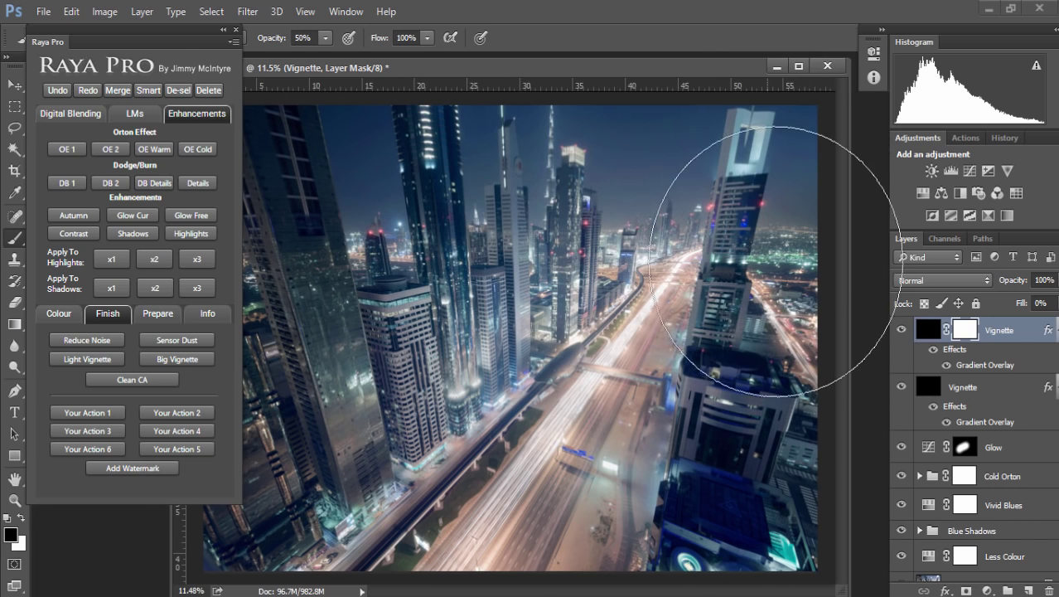
mouse_move(472, 131)
left_mouse_down()
mouse_move(395, 111)
mouse_move(280, 119)
mouse_move(205, 204)
mouse_move(192, 378)
mouse_move(336, 533)
mouse_move(493, 506)
mouse_move(547, 480)
mouse_move(503, 509)
left_mouse_up()
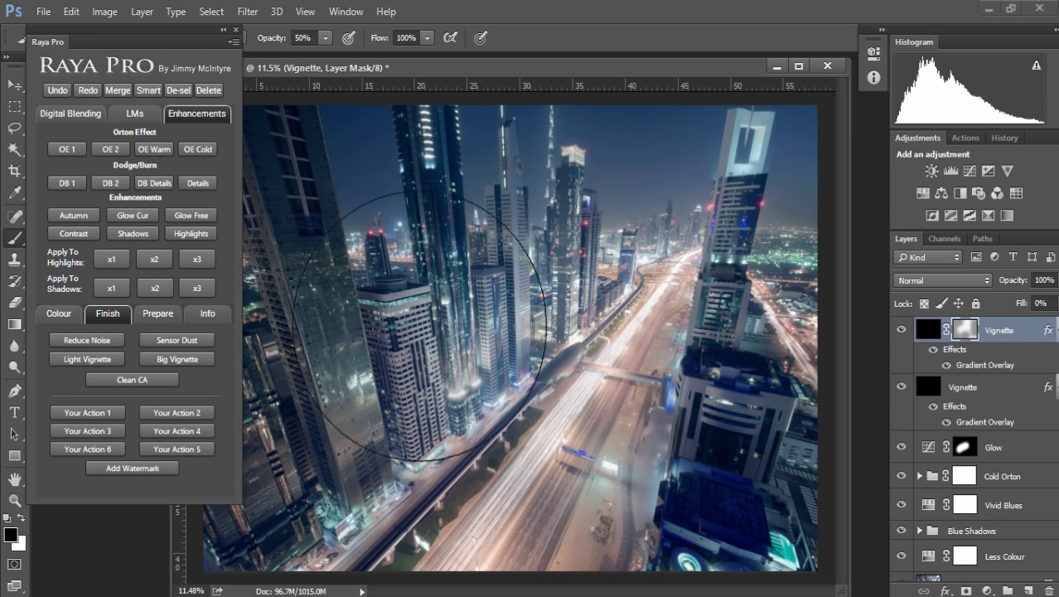
key("v")
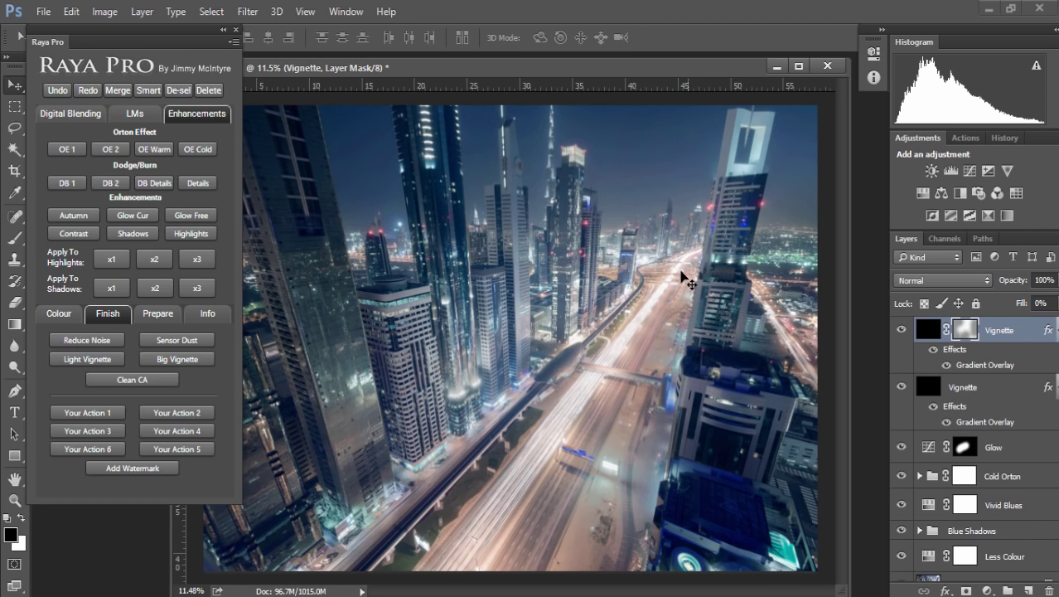
Add a Raya Pro Glow Free layer and paint glow up the highway at 100% brush opacity.
left_click(192, 217)
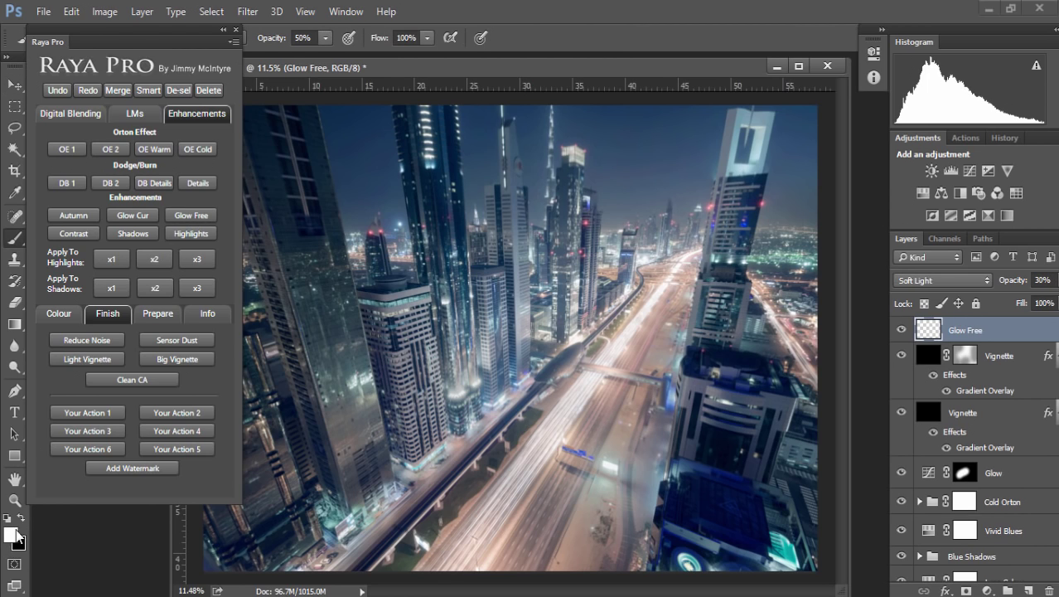
right_click(618, 346, "alt")
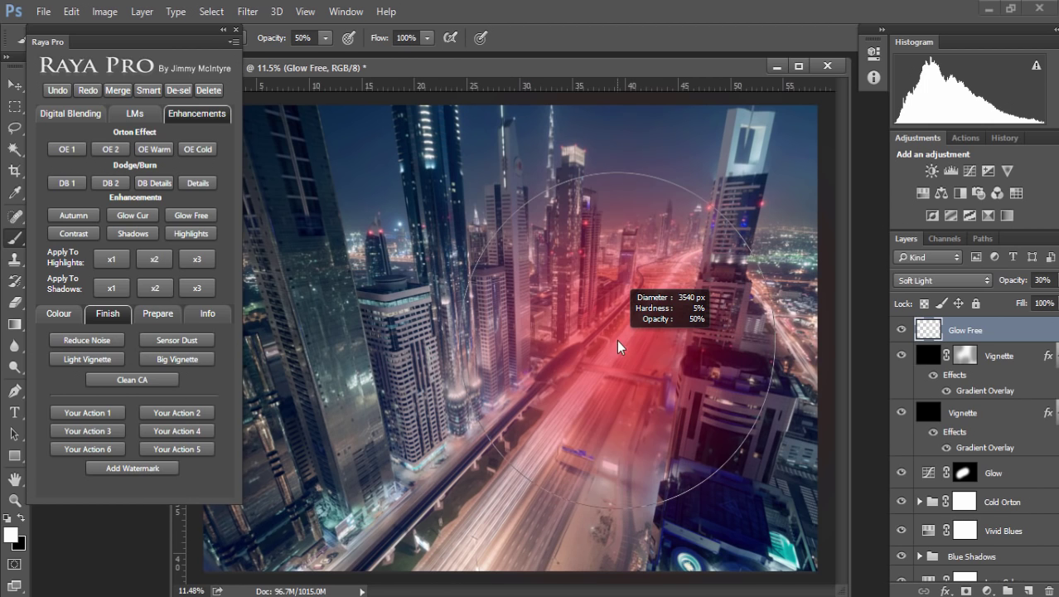
left_click_drag(617, 347, 510, 360)
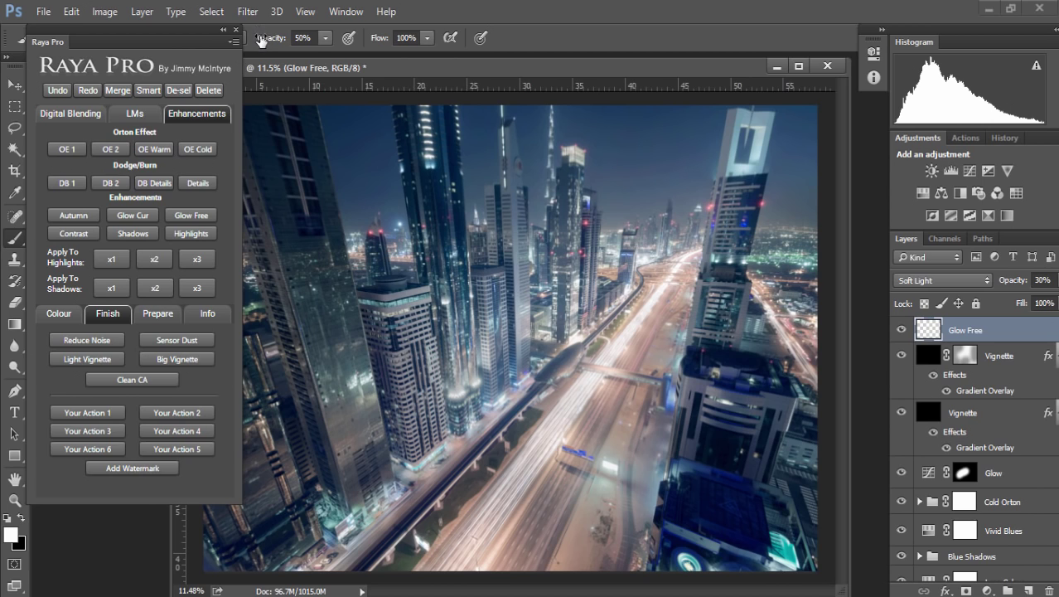
left_click_drag(261, 42, 348, 37)
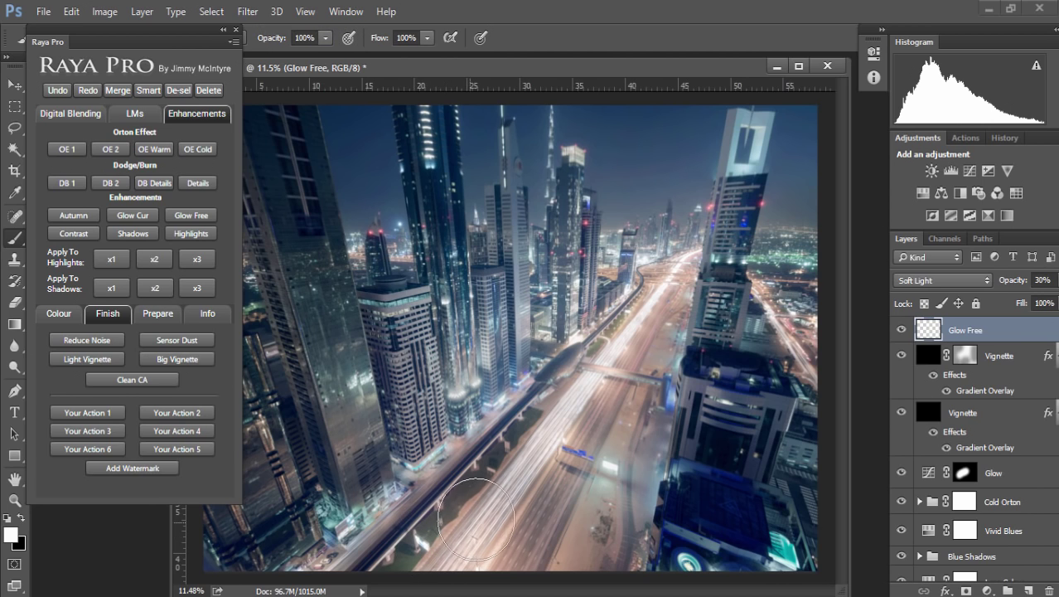
mouse_move(477, 520)
left_mouse_down()
mouse_move(685, 273)
mouse_move(676, 244)
left_mouse_up()
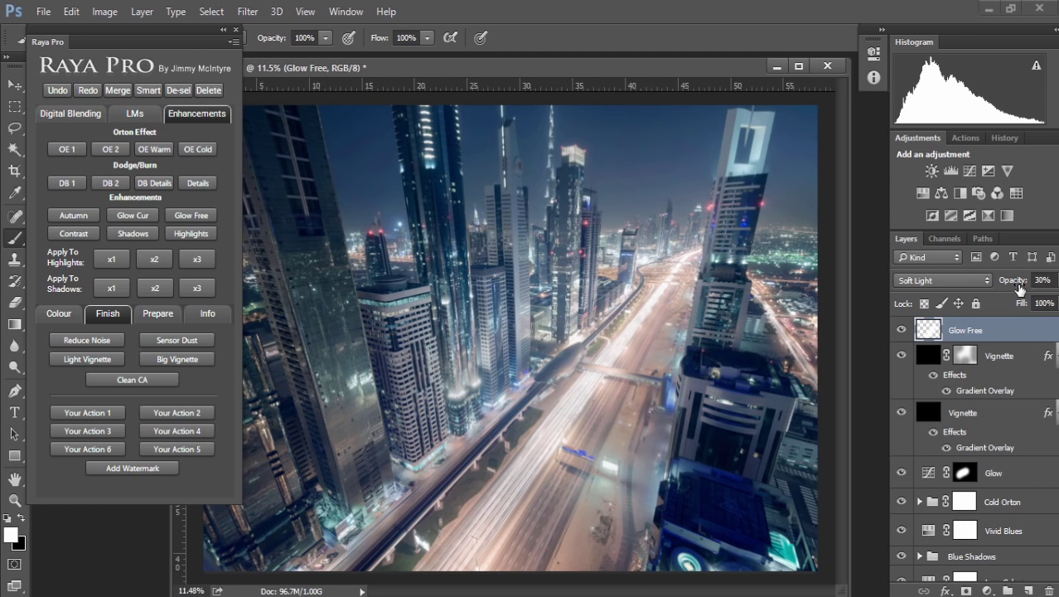
Set the Glow Free layer to 40% opacity and shrink the brush for finer glow.
left_click_drag(1020, 288, 1019, 286)
right_click(648, 251, "alt")
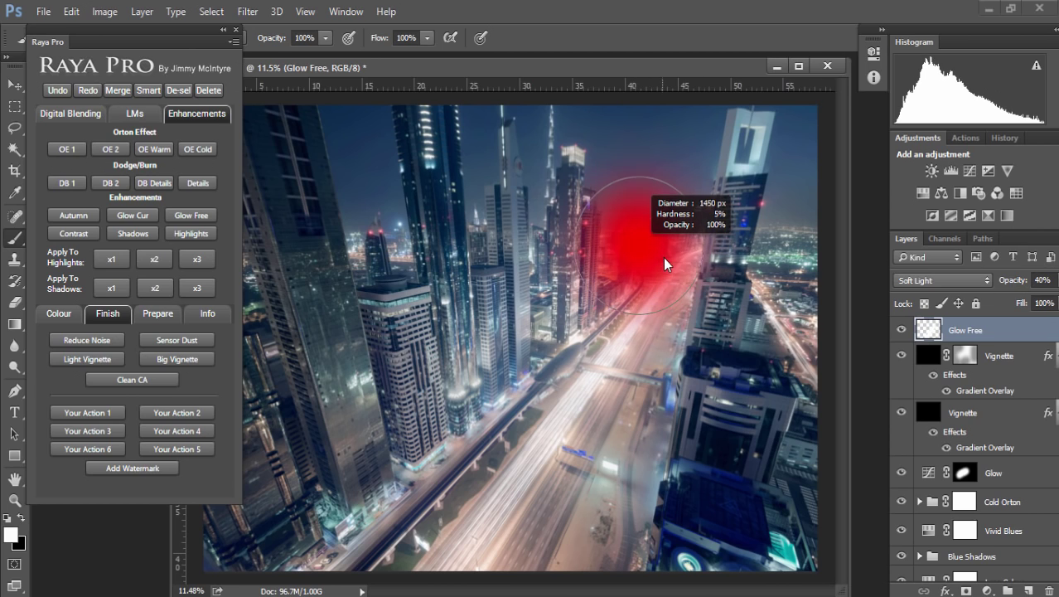
mouse_move(663, 258)
left_mouse_down()
mouse_move(672, 262)
mouse_move(663, 252)
left_mouse_up()
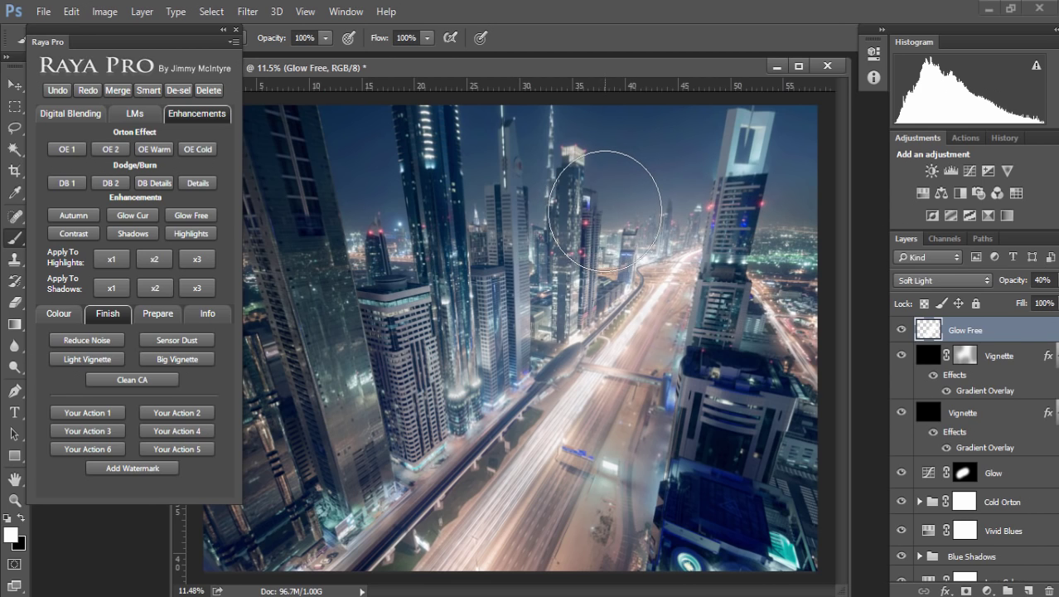
Group all the edit layers into Group 1 and toggle it to compare with the base blend.
scroll(978, 497, "down", 3)
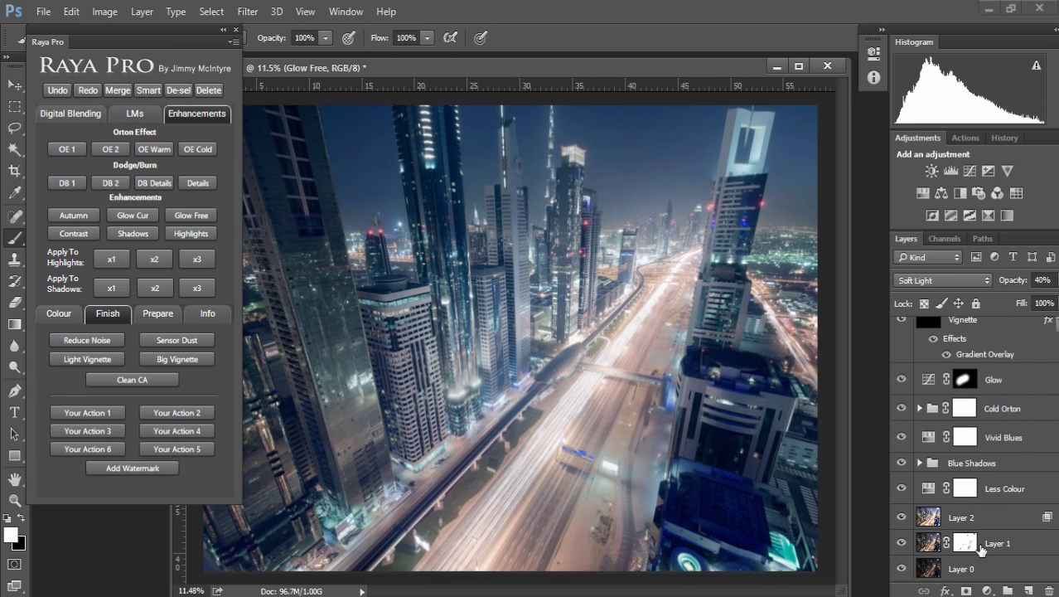
left_click(994, 489, "shift")
key("ctrl+g")
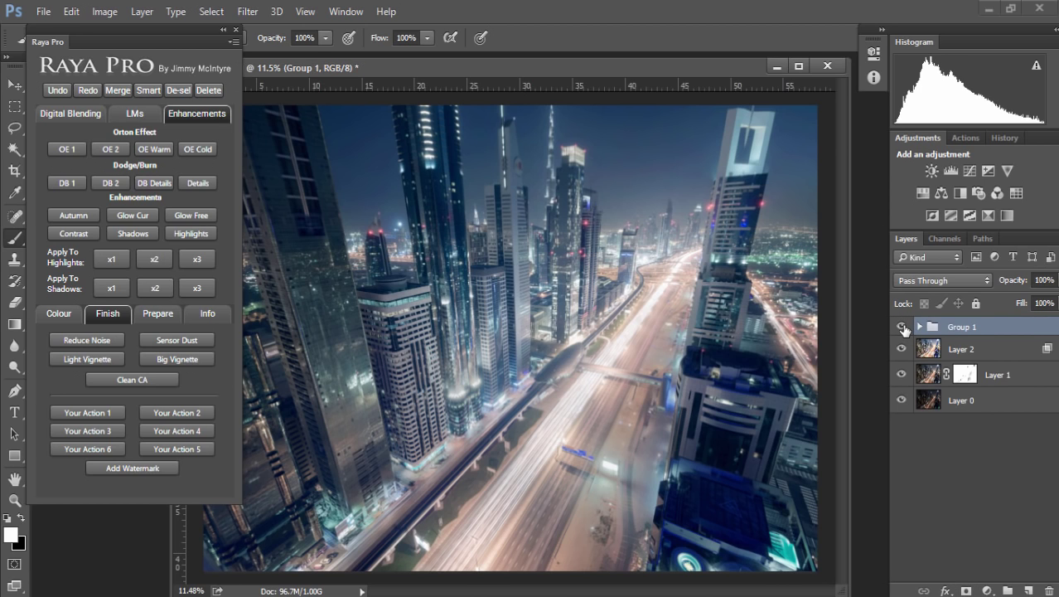
left_click(903, 328)
left_click(903, 328)
Create a sharpened 1500 px-wide Web Prepared copy and inspect it at 100% zoom.
left_click(158, 314)
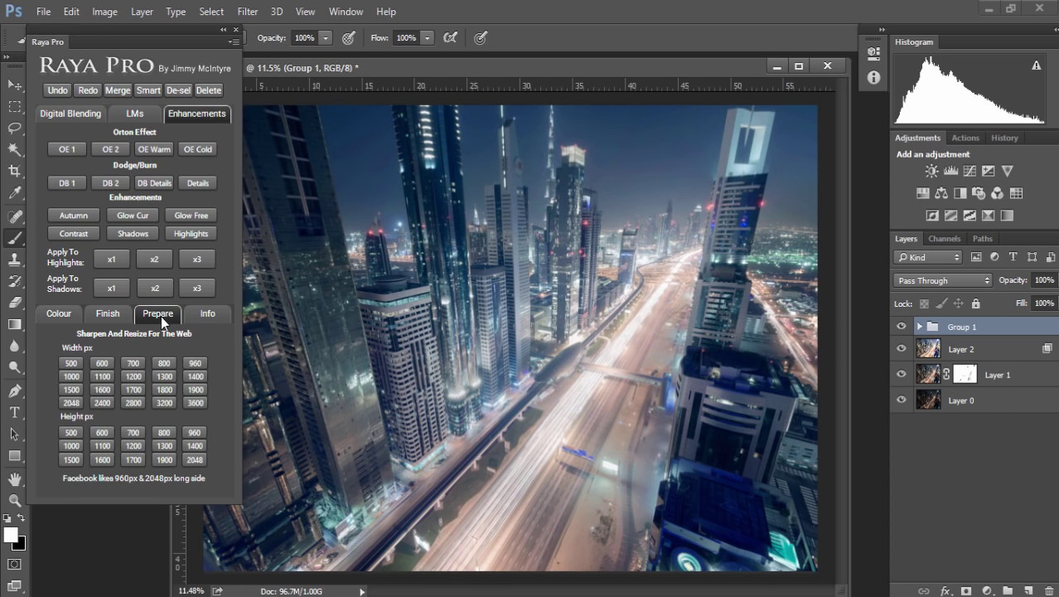
left_click(71, 390)
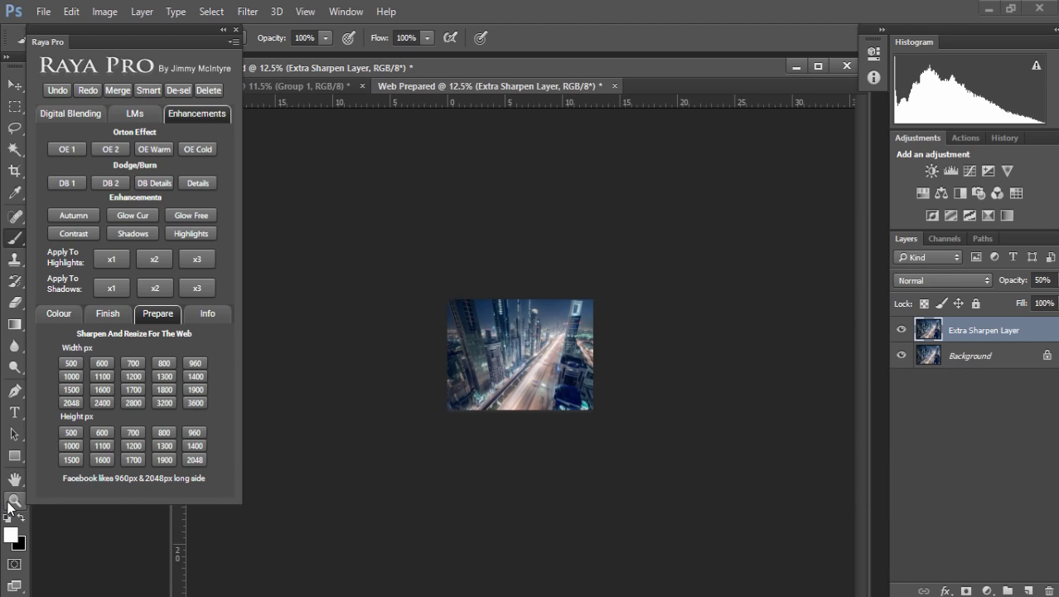
left_click_drag(194, 34, 194, 67)
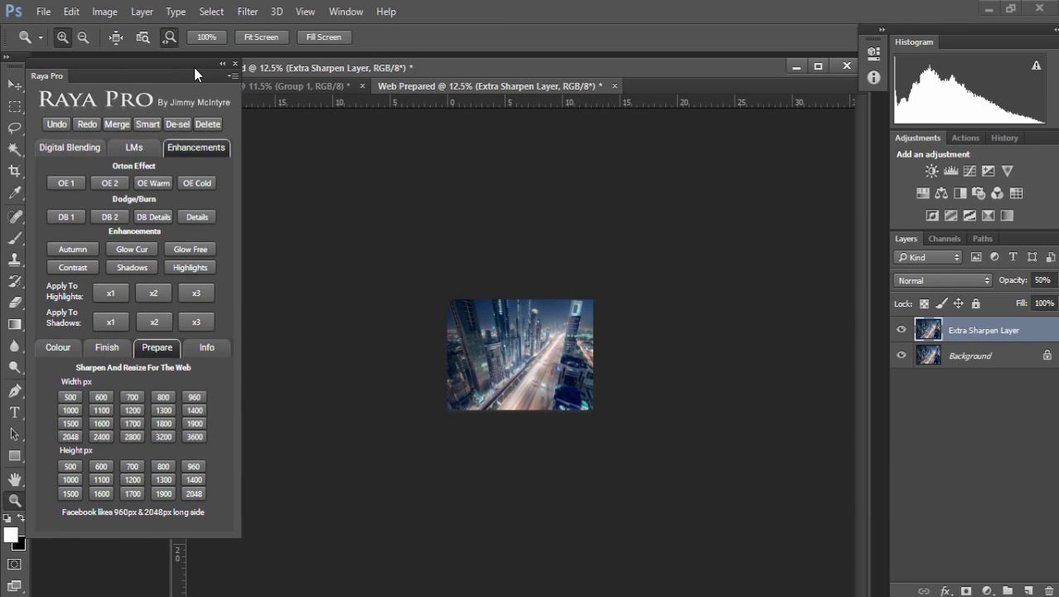
left_click(204, 38)
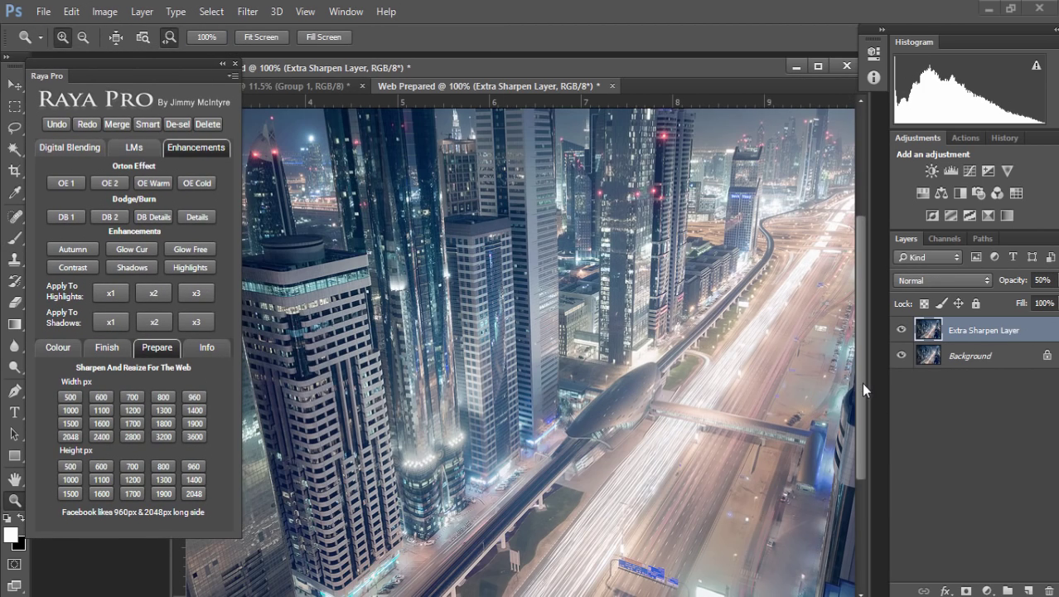
left_click_drag(863, 383, 865, 335)
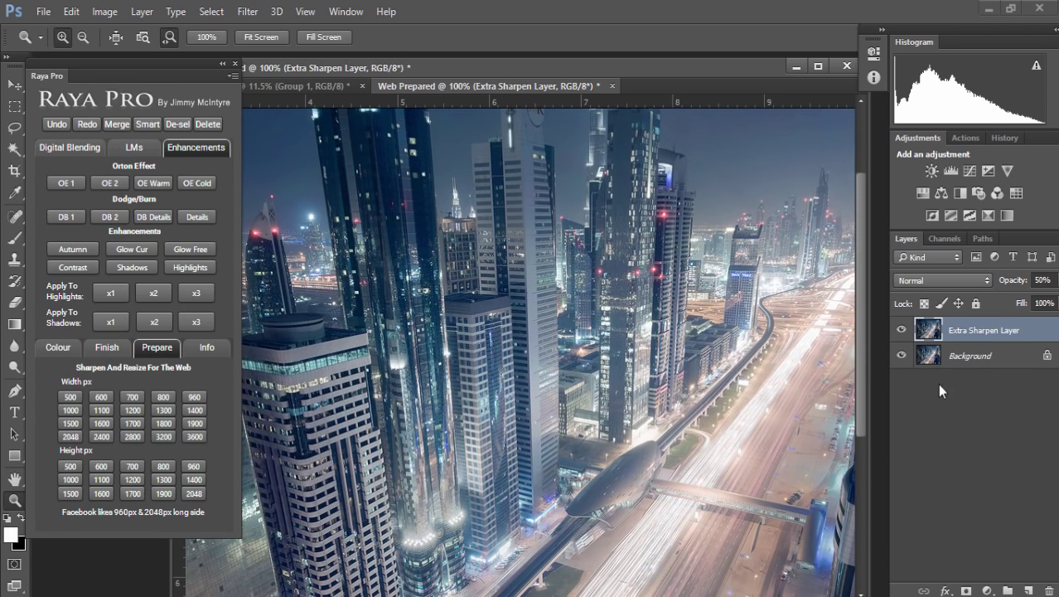
mouse_move(863, 415)
left_mouse_down()
mouse_move(861, 475)
mouse_move(869, 417)
mouse_move(875, 469)
mouse_move(869, 400)
left_mouse_up()
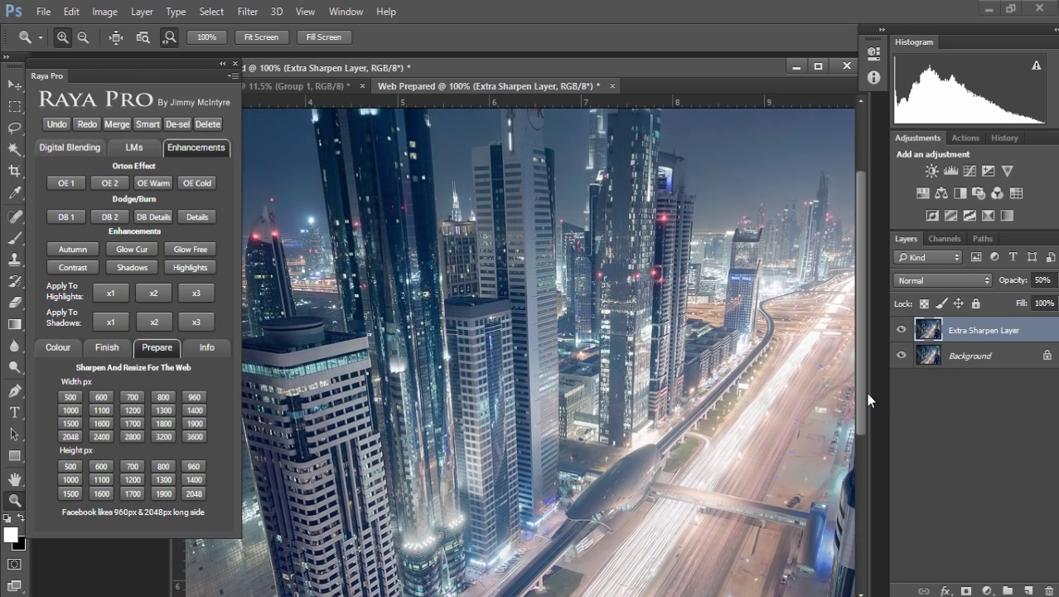
Fit the web copy on screen, return to the original, and toggle Group 1 and Layer 2 off and on.
left_click(258, 38)
left_click(298, 85)
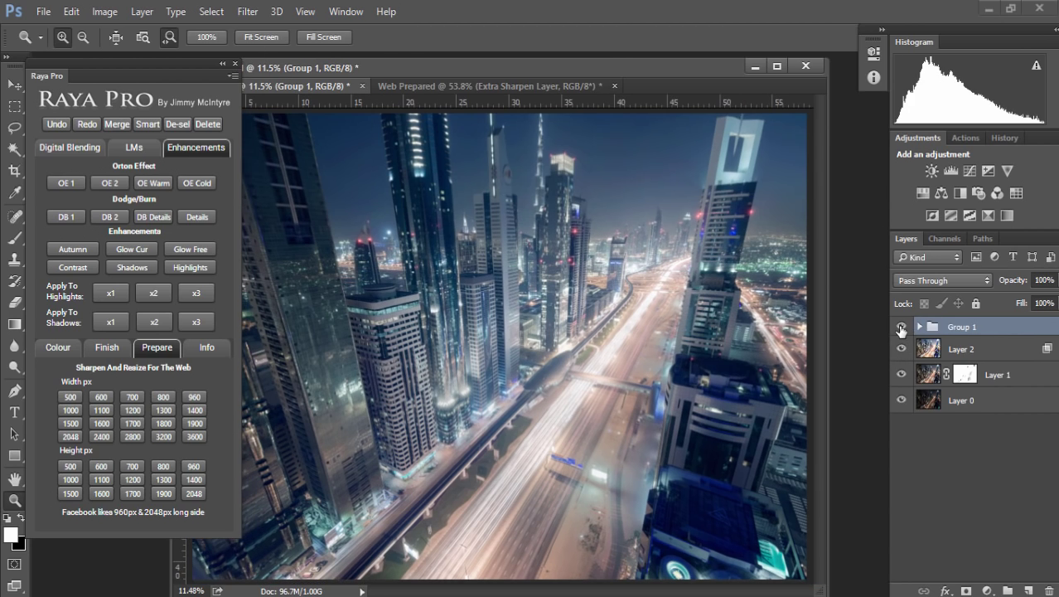
left_click(901, 328)
left_click(901, 349)
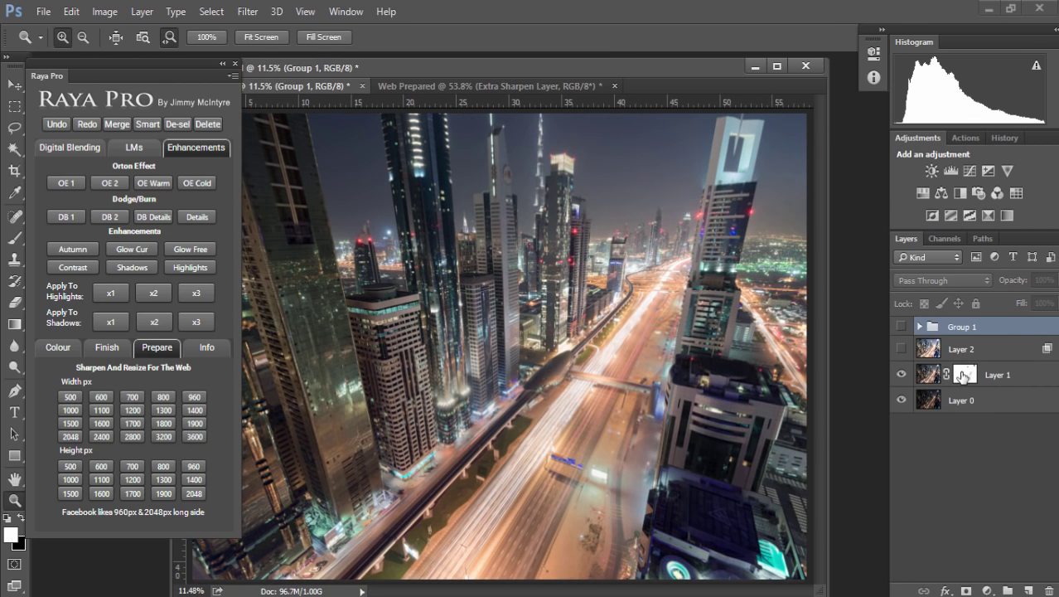
left_click(901, 349)
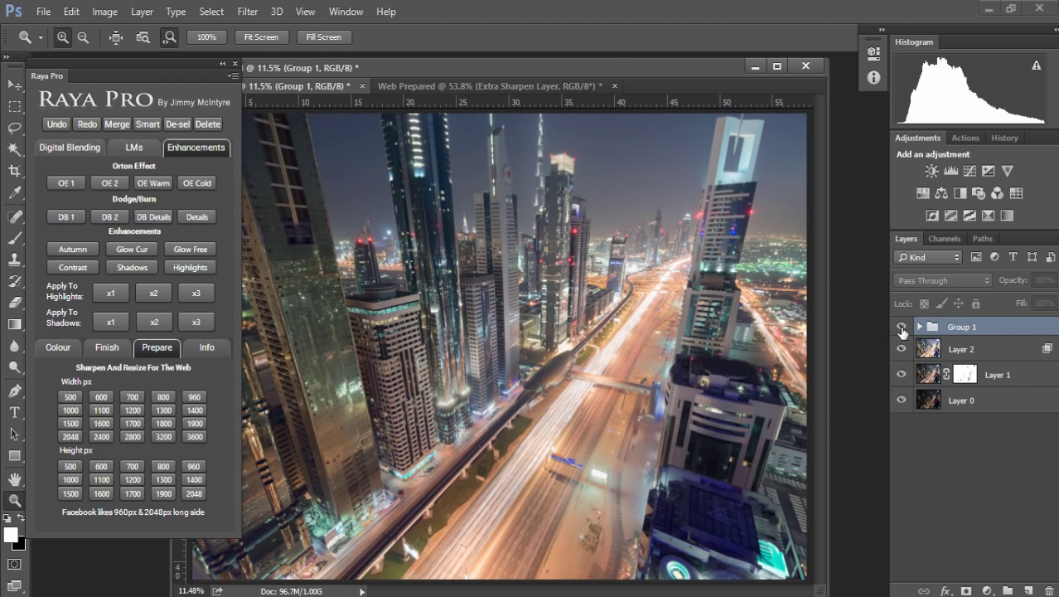
left_click(901, 326)
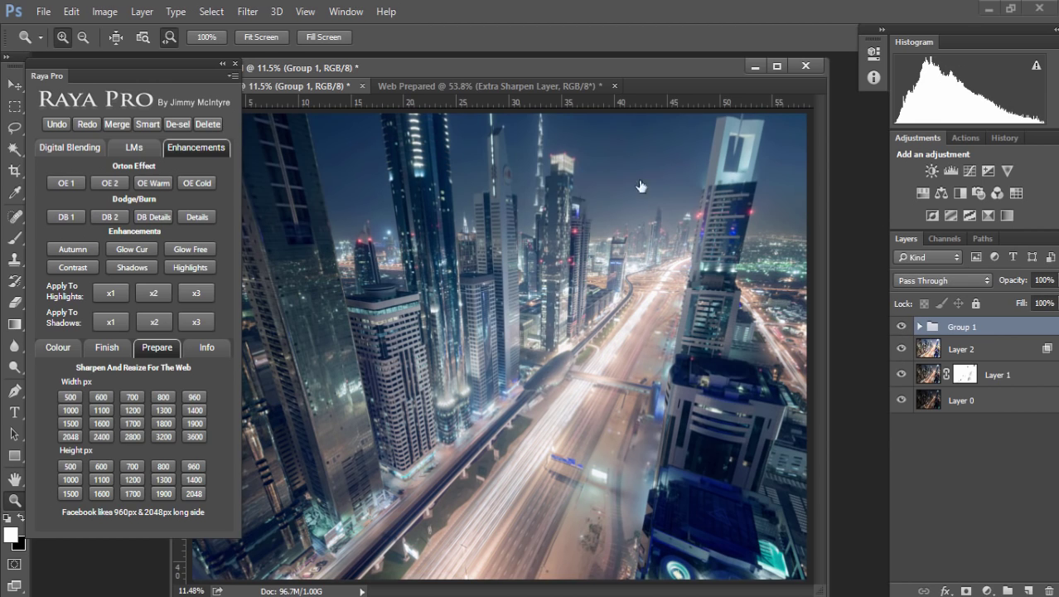